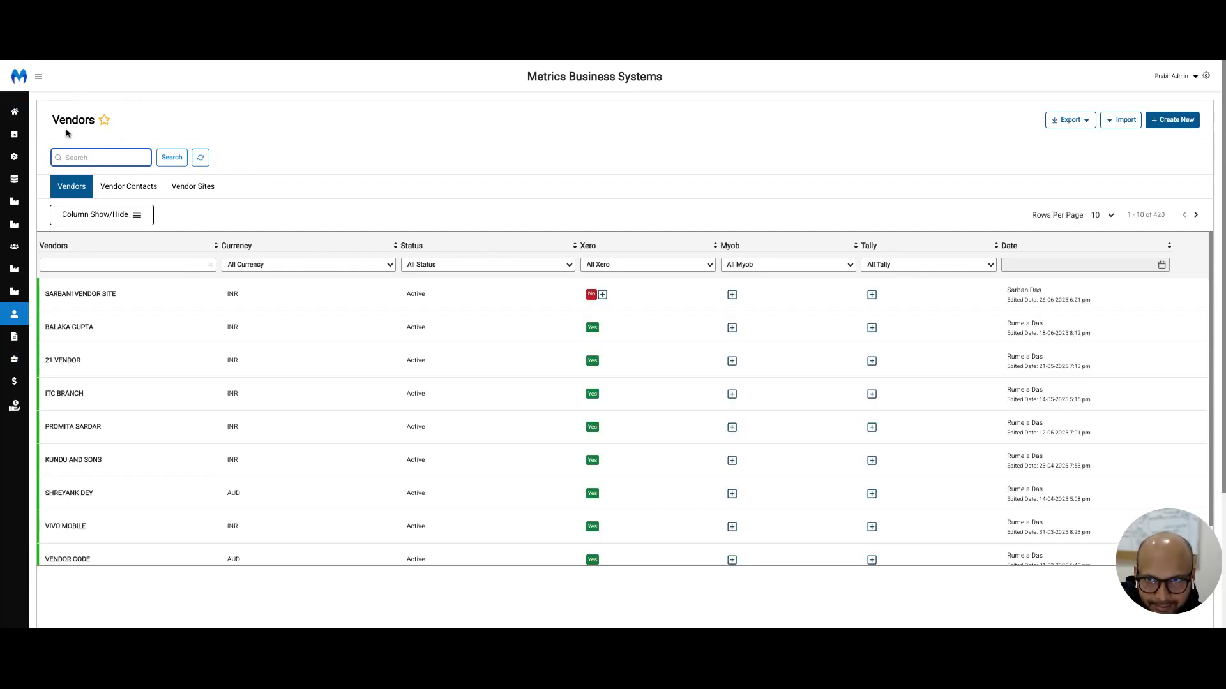
Step: Mark the Vendors page as a favourite and check for it among the dashboard's My favorites shortcuts
left_click(105, 122)
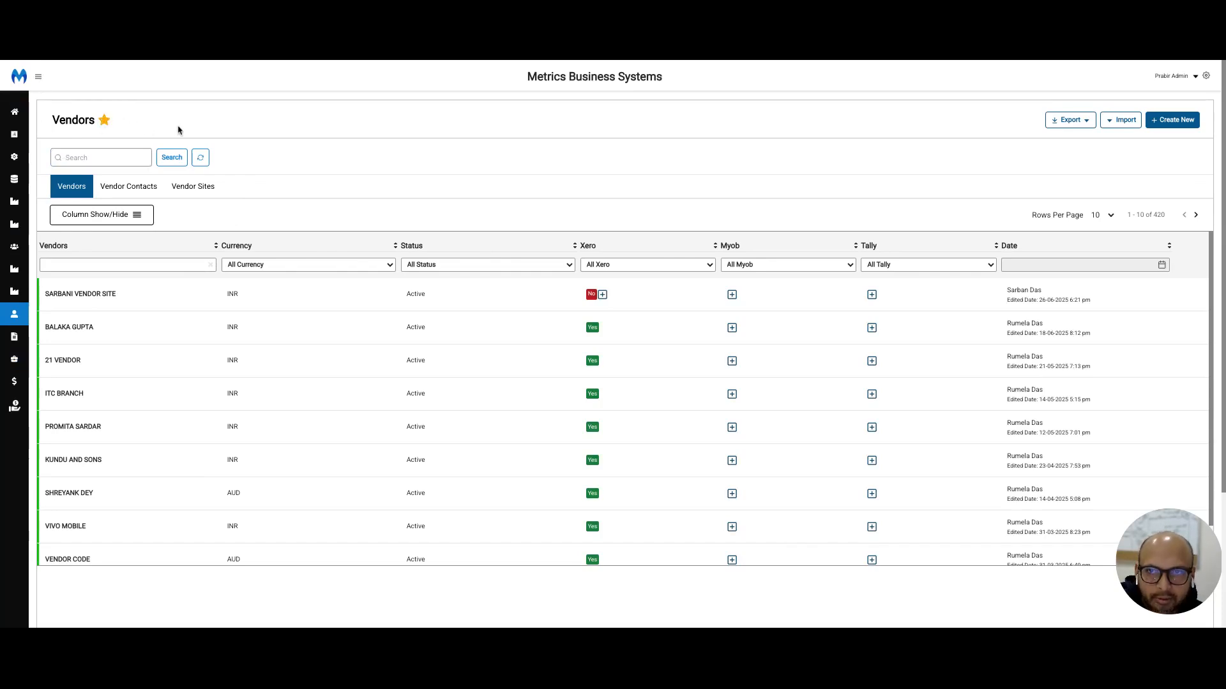
left_click(38, 78)
left_click(36, 115)
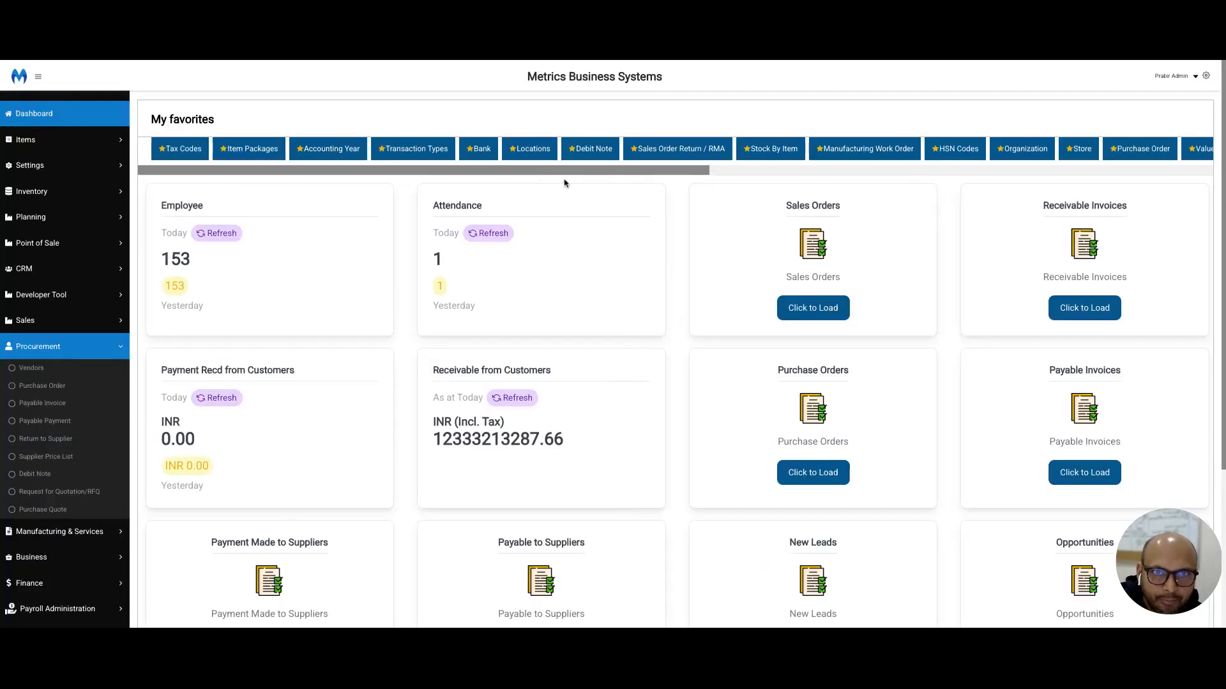
left_click_drag(569, 170, 1204, 174)
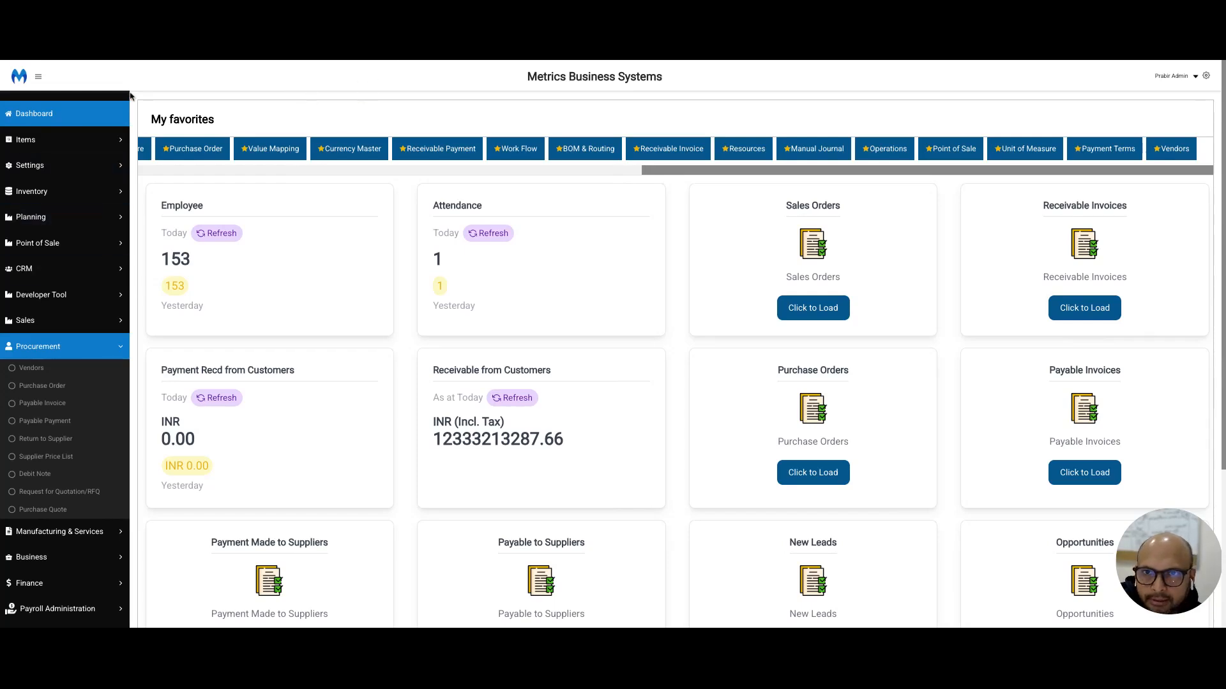
Step: Open the Vendors list and view its Vendor Contacts and Vendor Sites lists before returning to the vendors
left_click(30, 369)
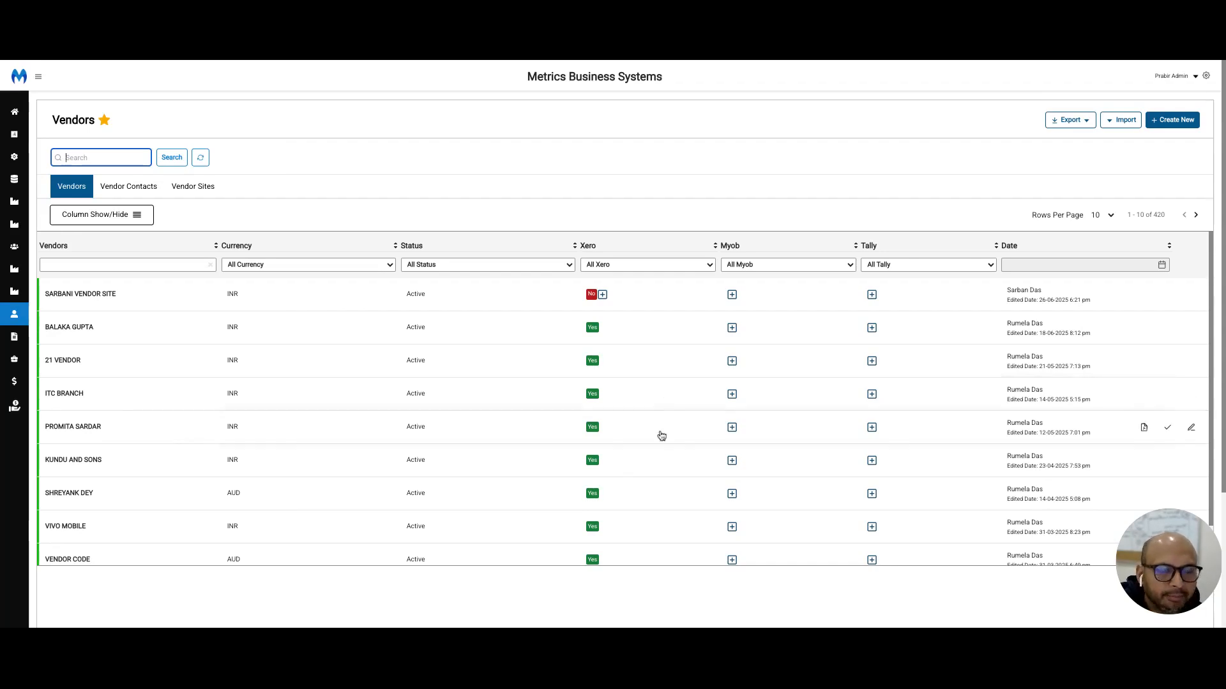
left_click(129, 187)
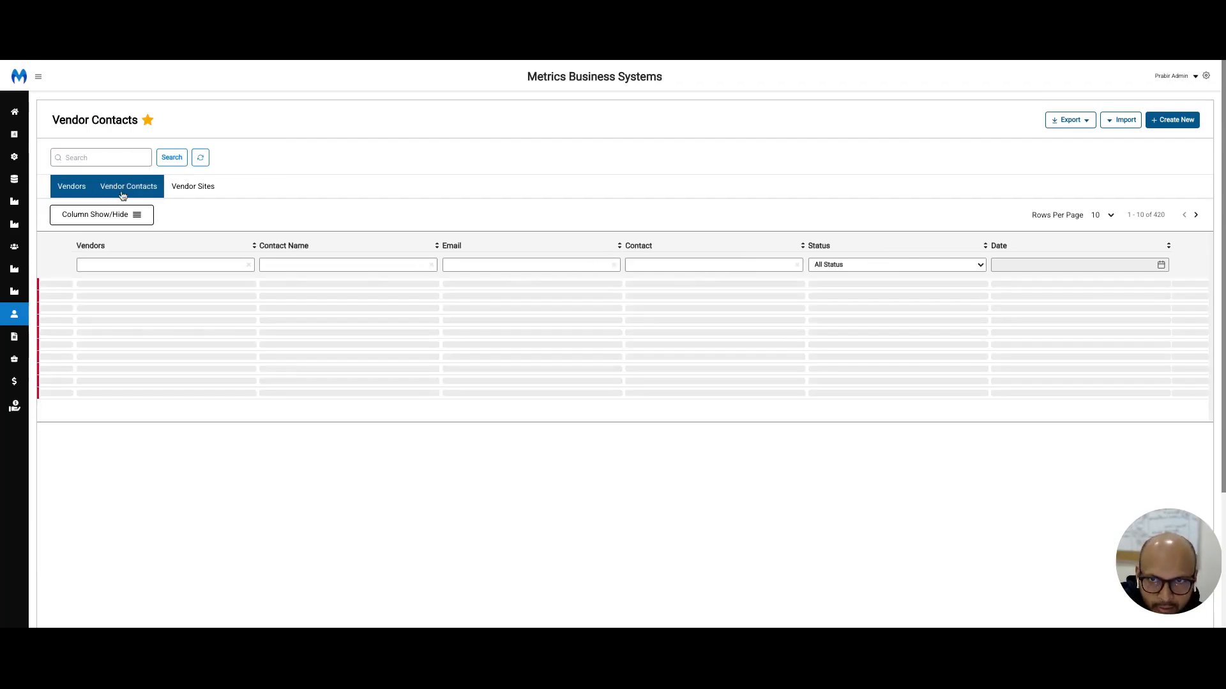
left_click(181, 190)
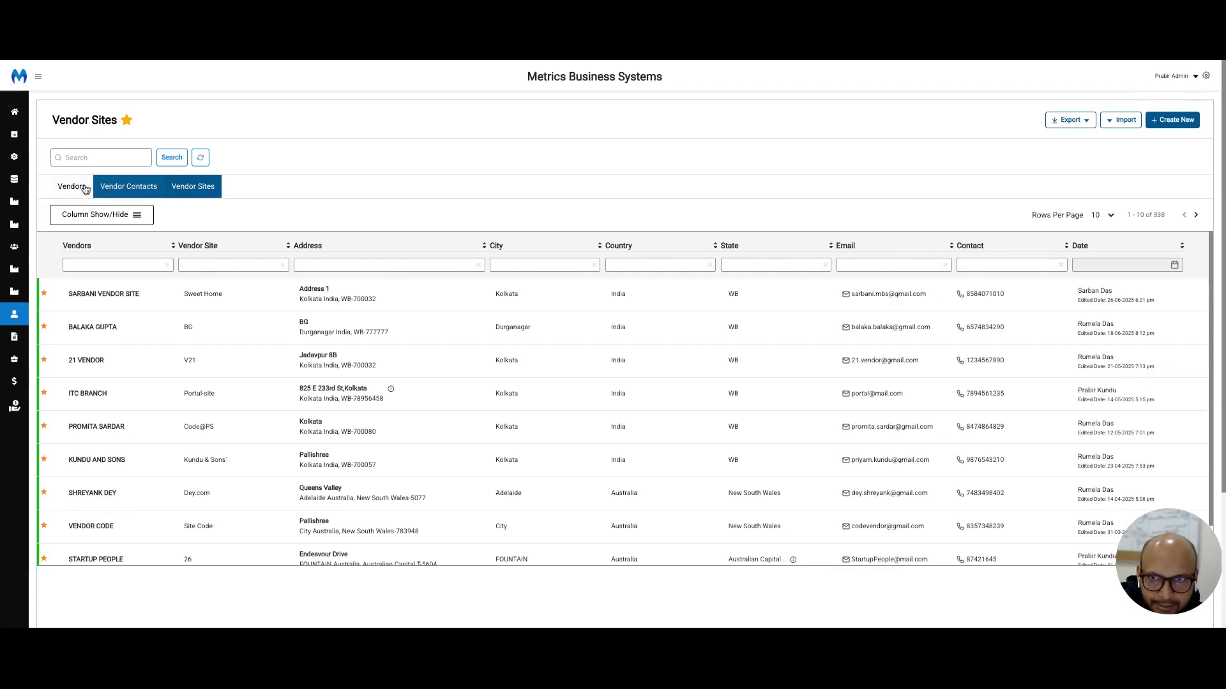
left_click(82, 189)
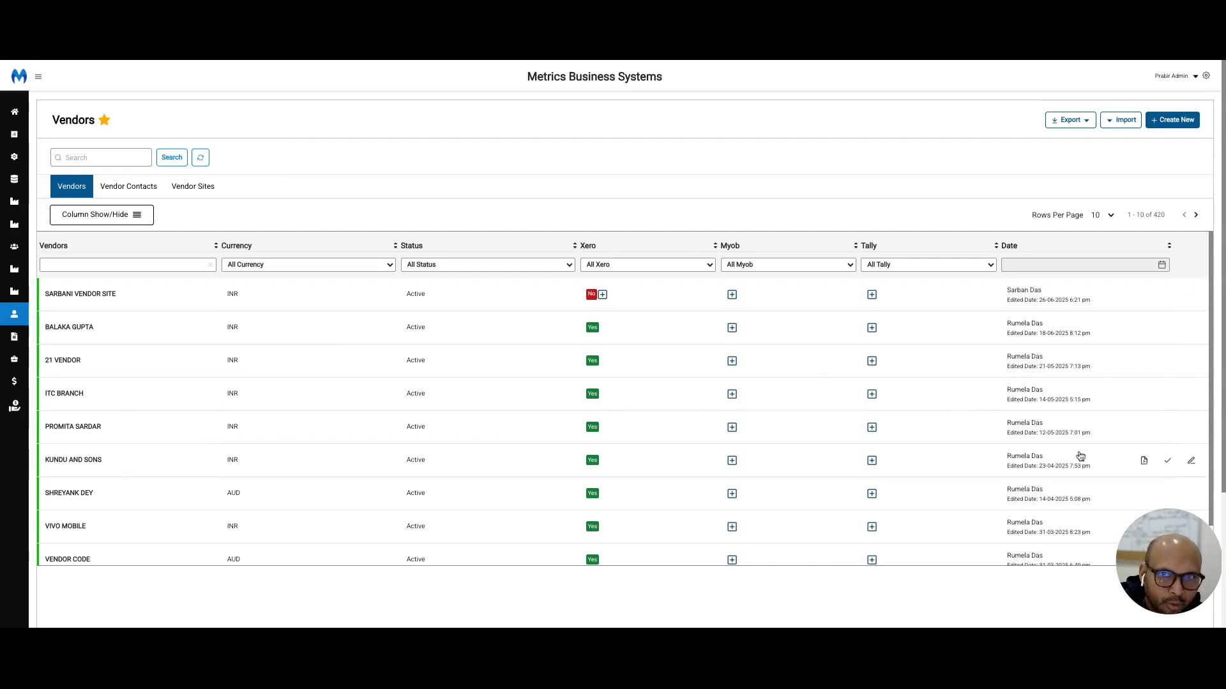
Step: Open the first listed vendor's record and examine the available Currency and TDS Code options
left_click(1144, 294)
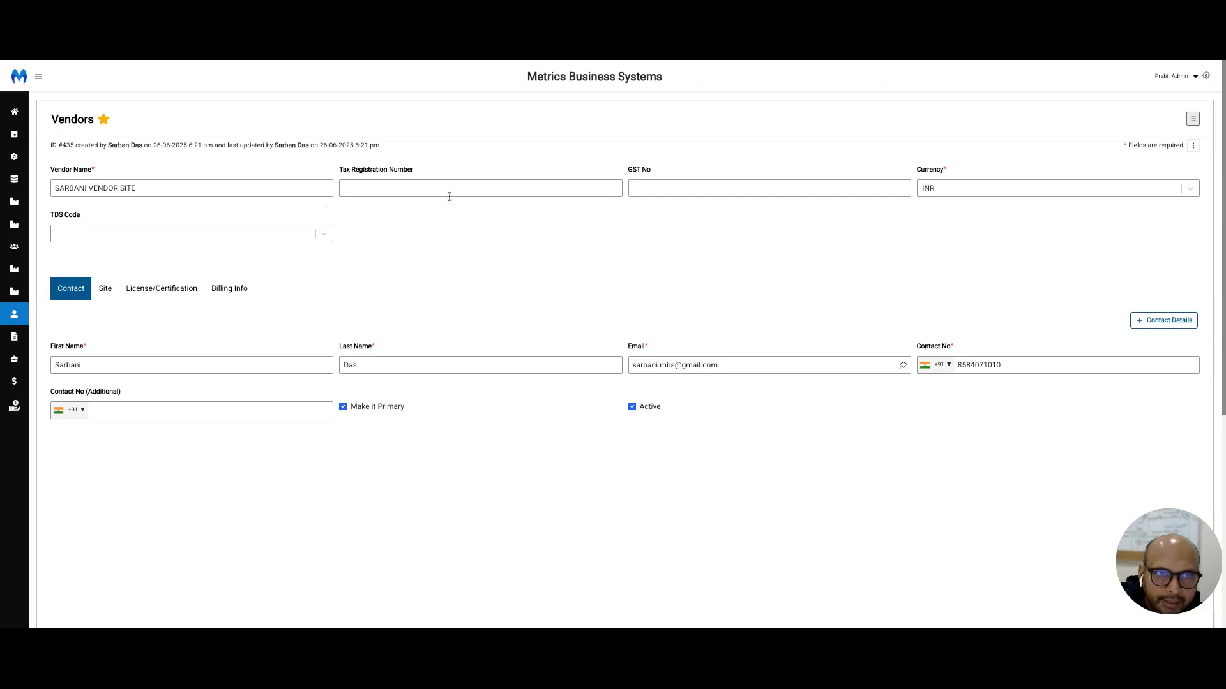
left_click(932, 190)
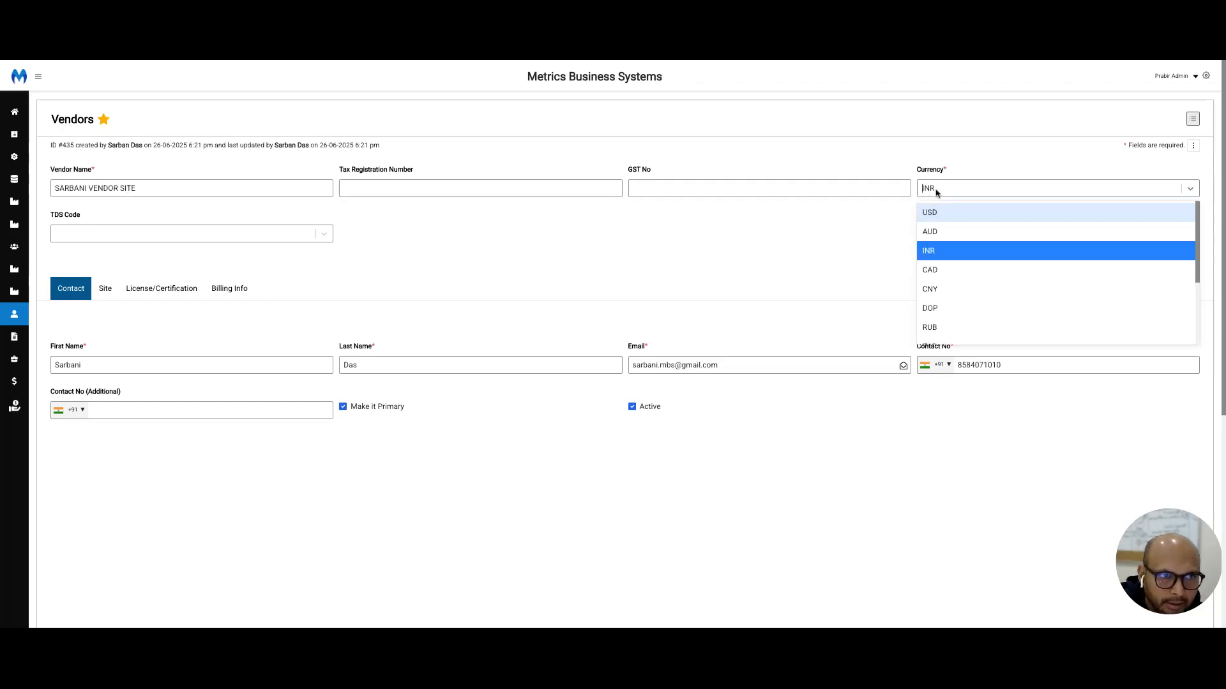
left_click(936, 193)
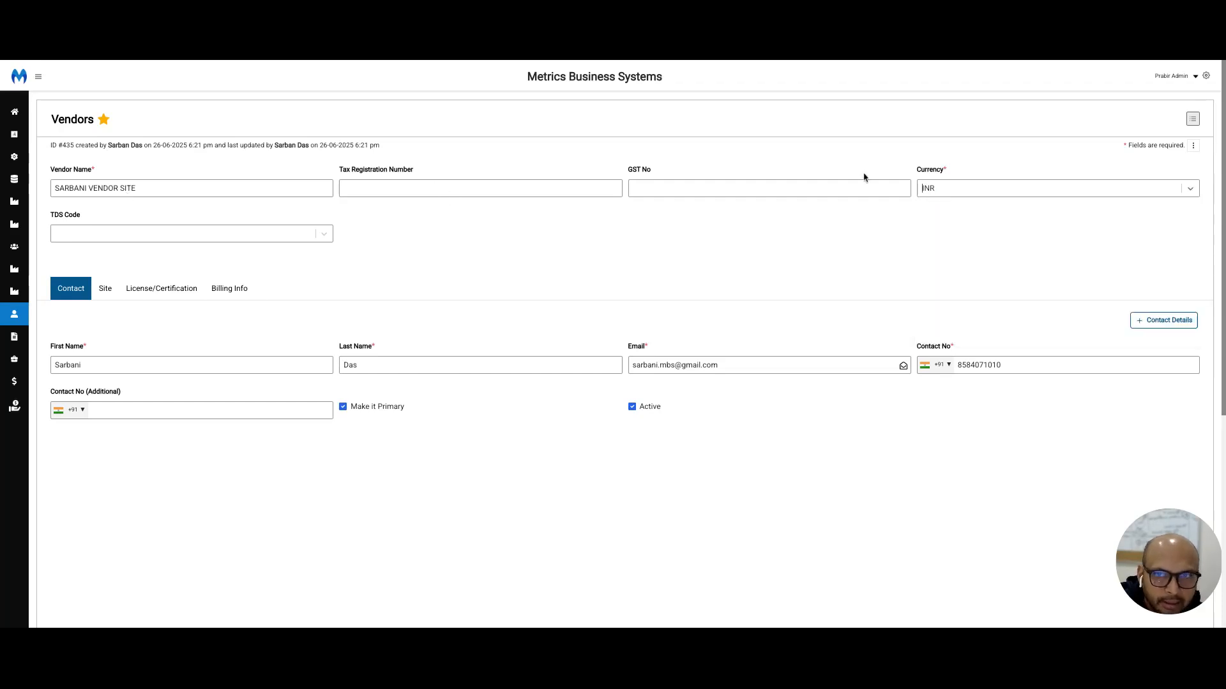
left_click(139, 237)
left_click(139, 237)
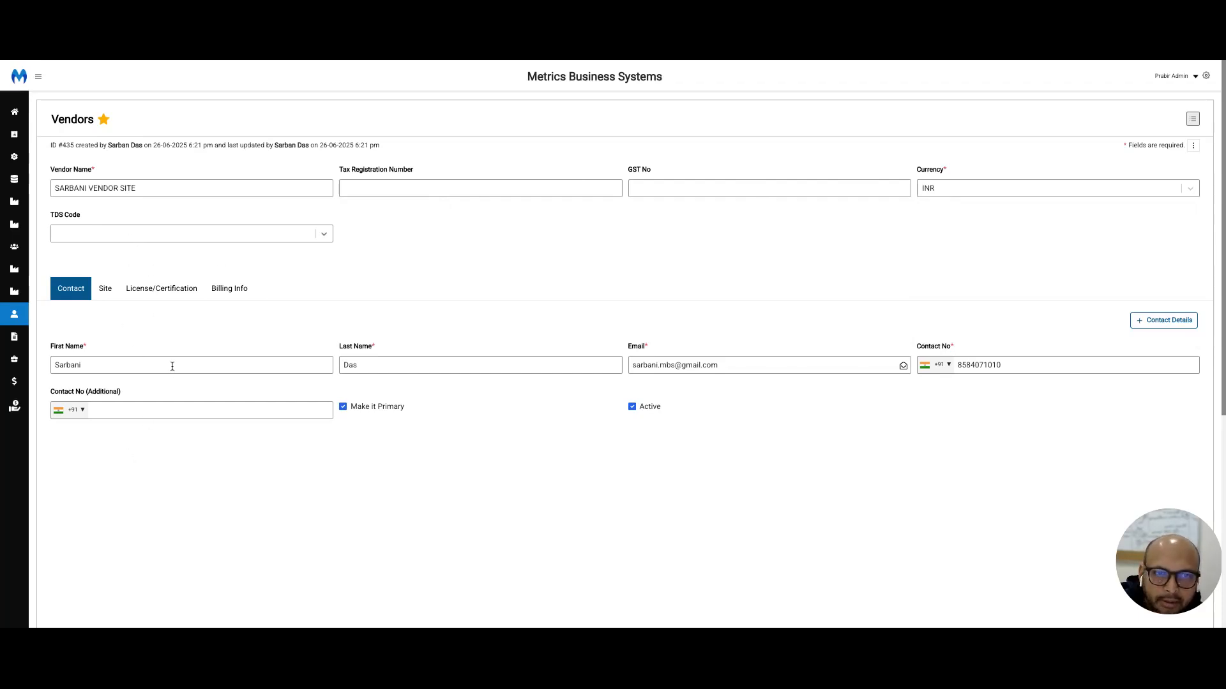
Step: Add a second blank contact entry to the vendor and try switching the primary flag between the two contacts
left_click(1158, 322)
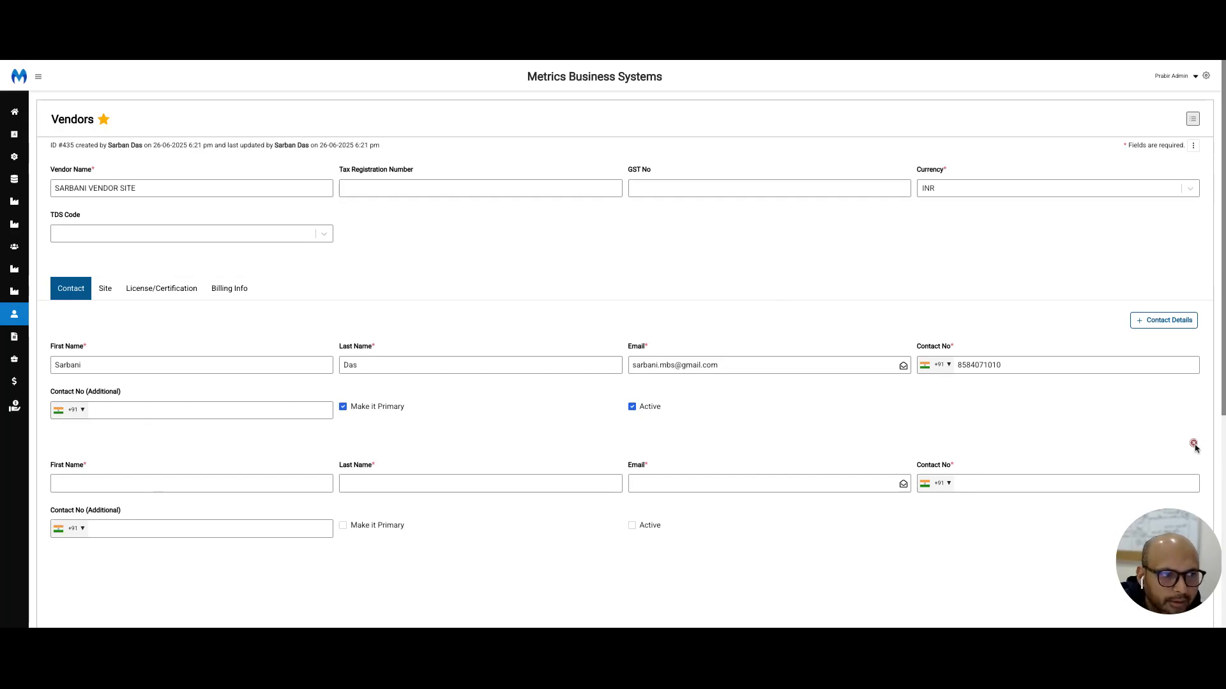
left_click(1193, 443)
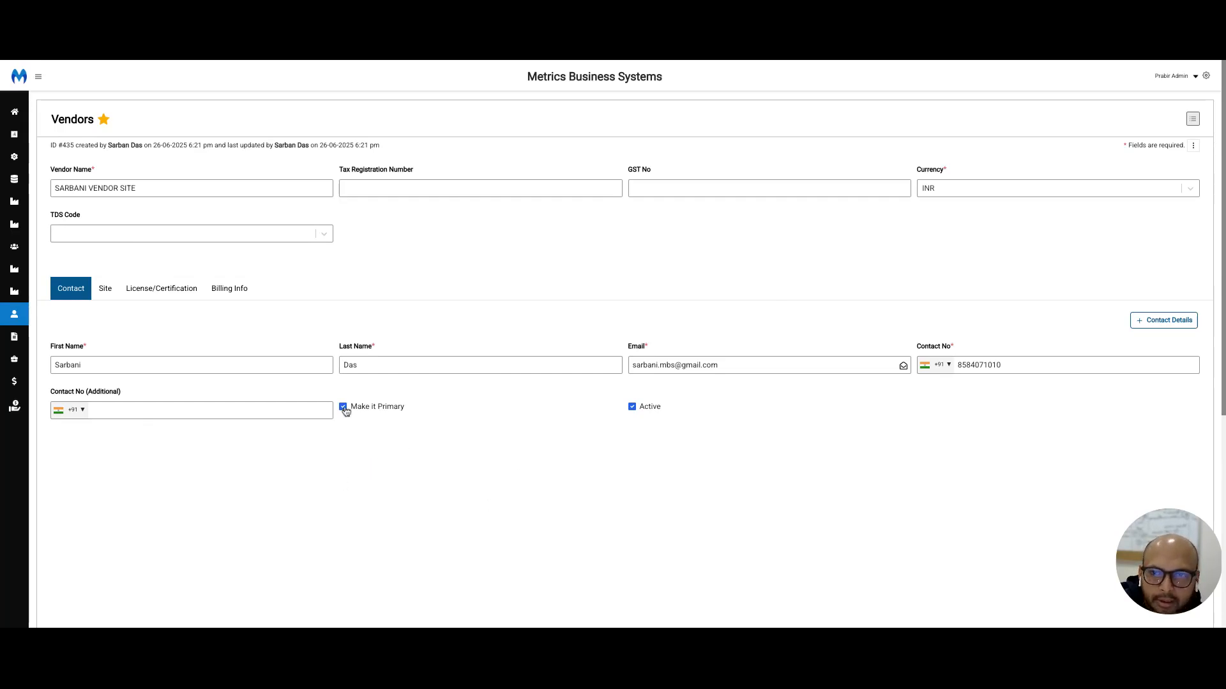
left_click(1181, 321)
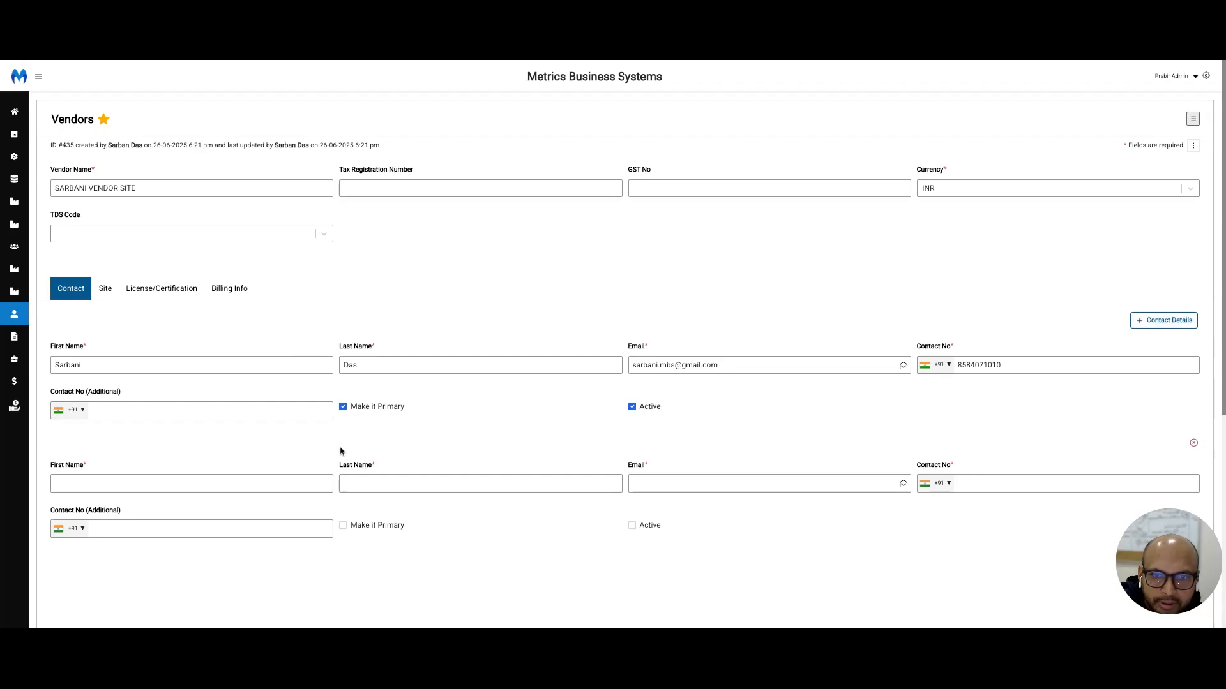
left_click(343, 526)
left_click(343, 407)
left_click(343, 524)
left_click(343, 407)
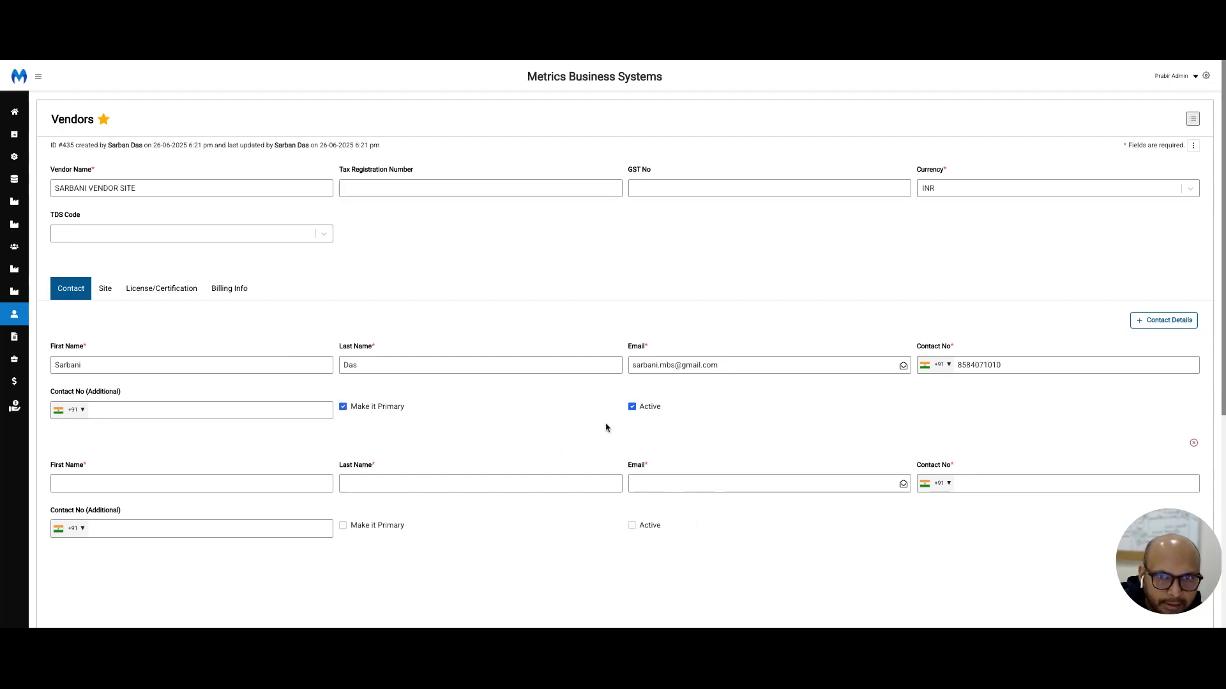
Step: Rename the vendor's existing site as MAIN
left_click(102, 291)
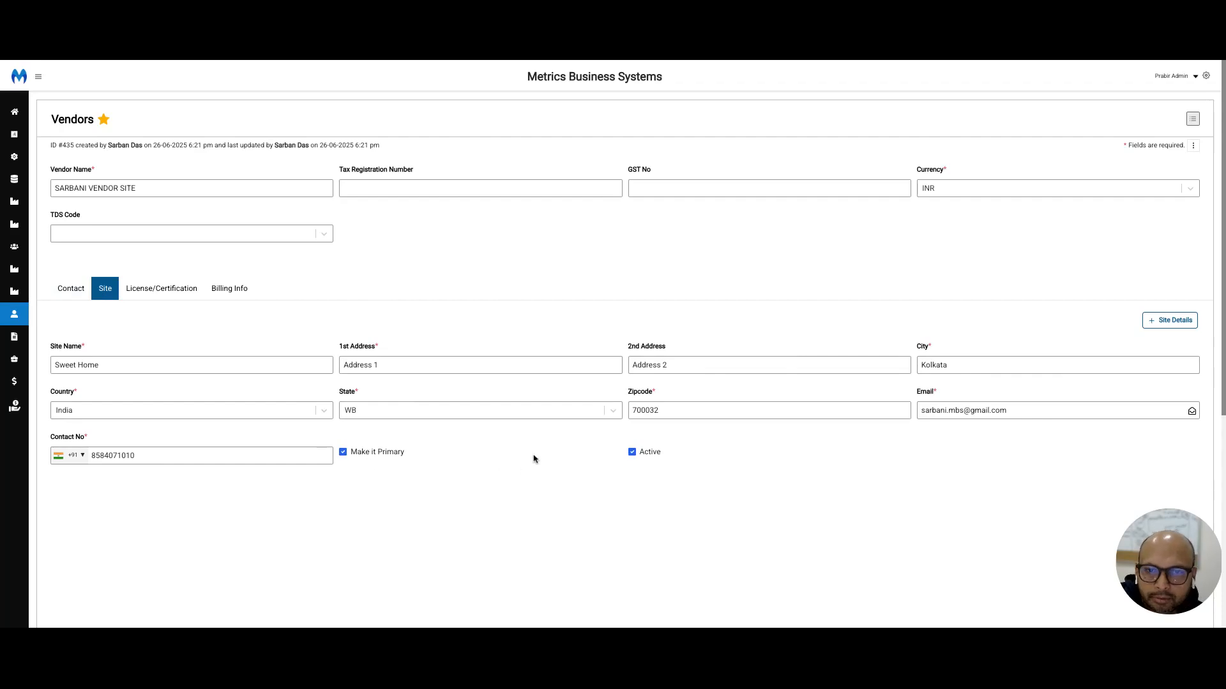
triple_click(186, 366)
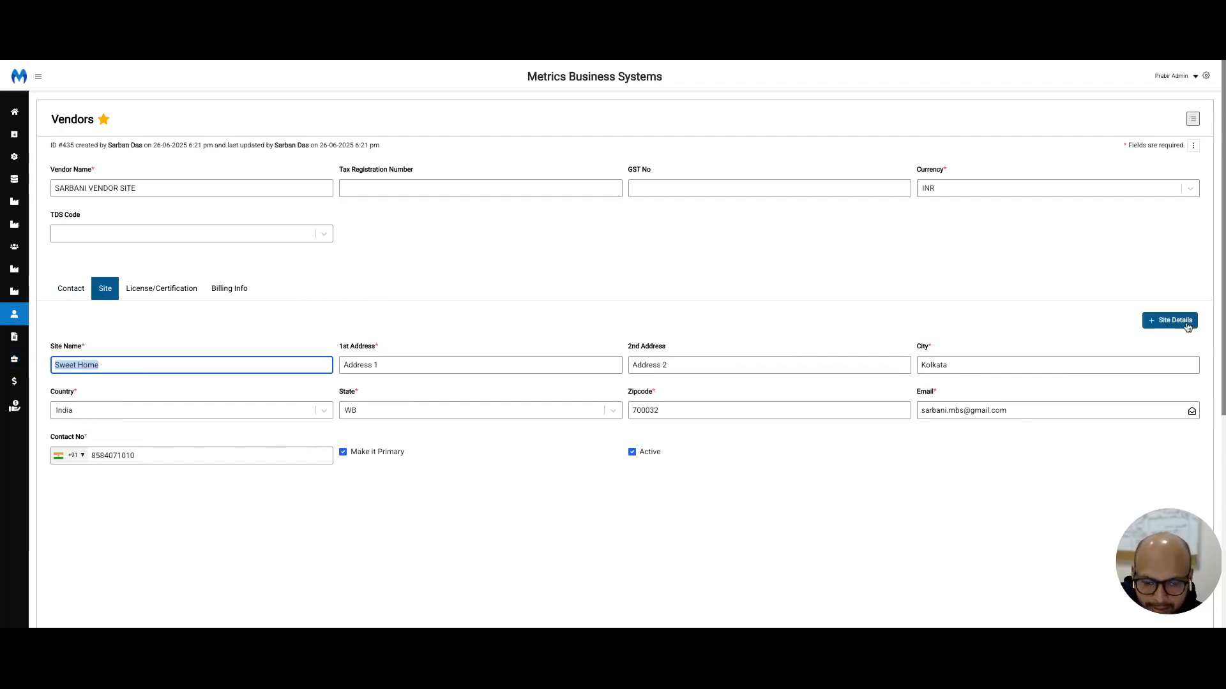
type("MAIN")
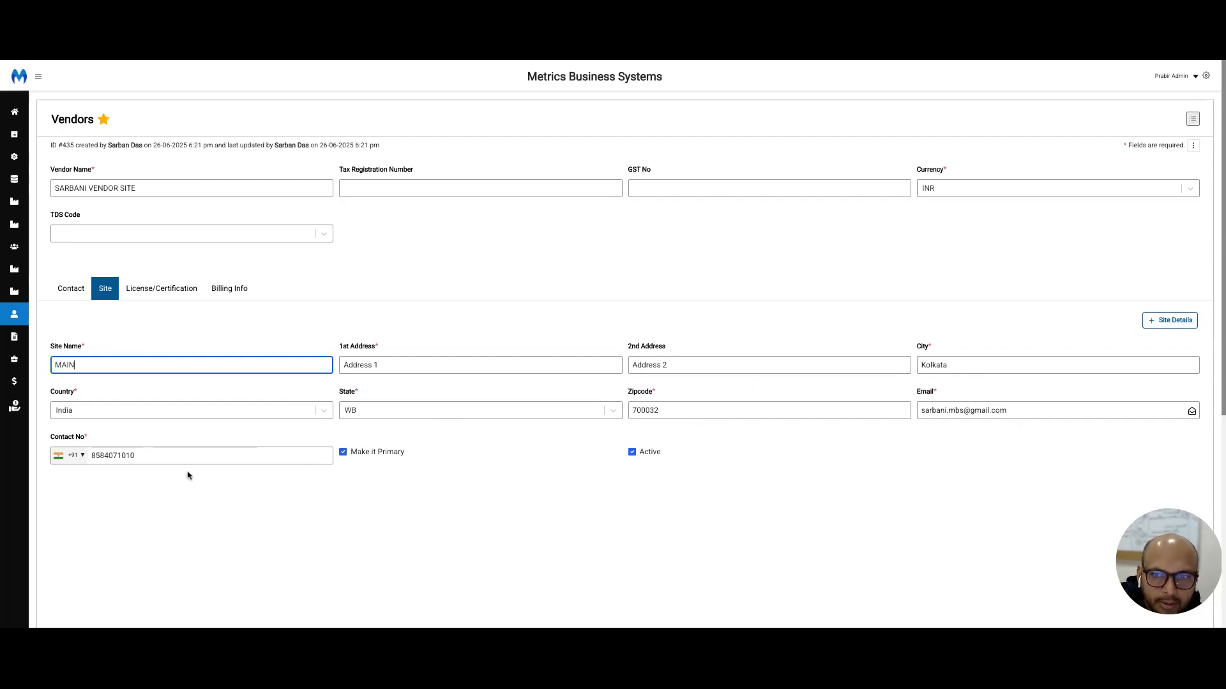
Step: Add a second blank site entry to the vendor and try toggling the sites' primary and active flags
left_click(1168, 324)
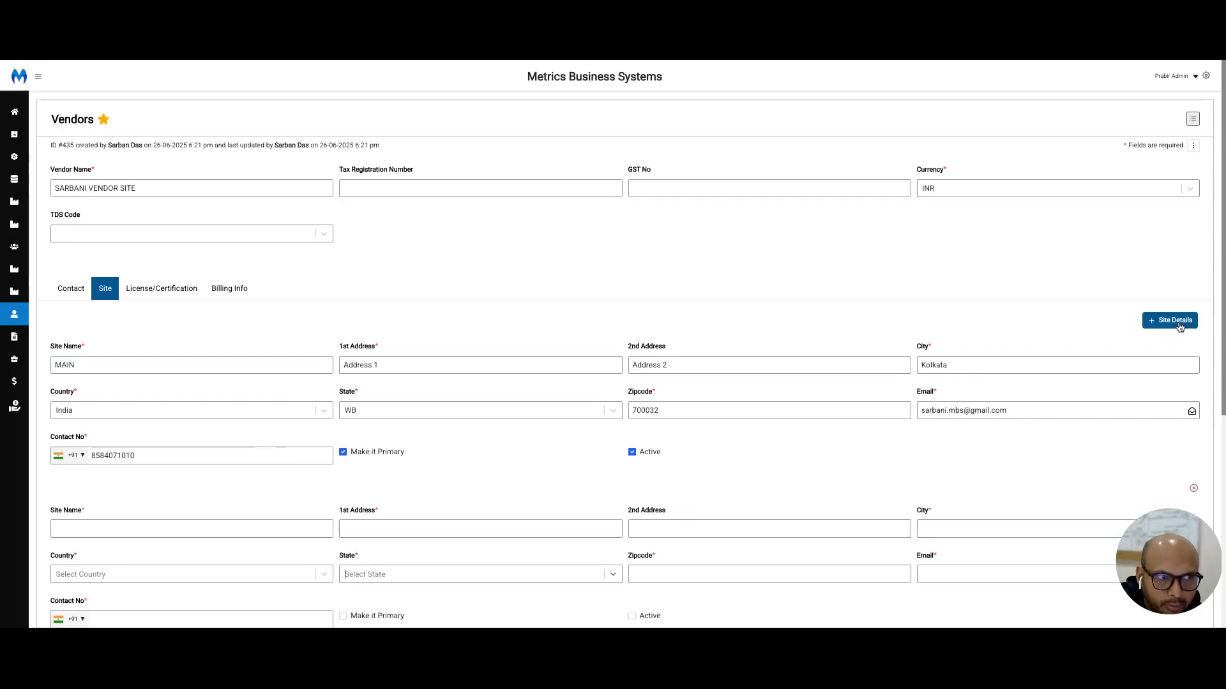
scroll(509, 483, "down", 2)
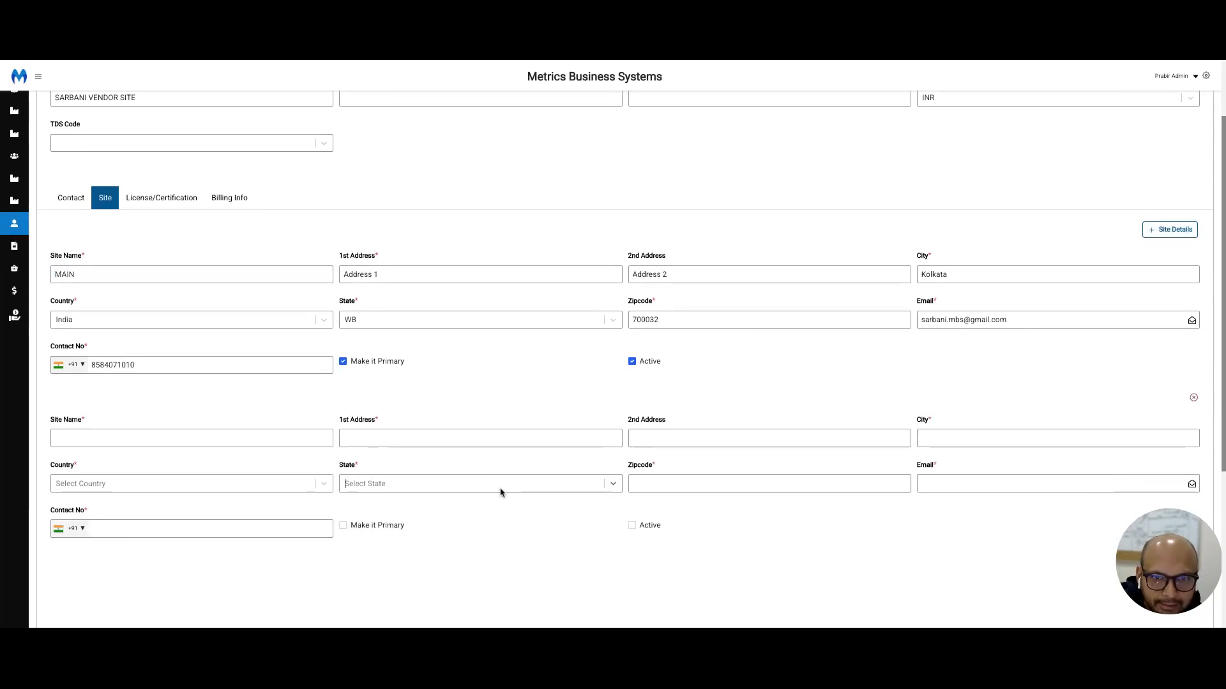
left_click(343, 526)
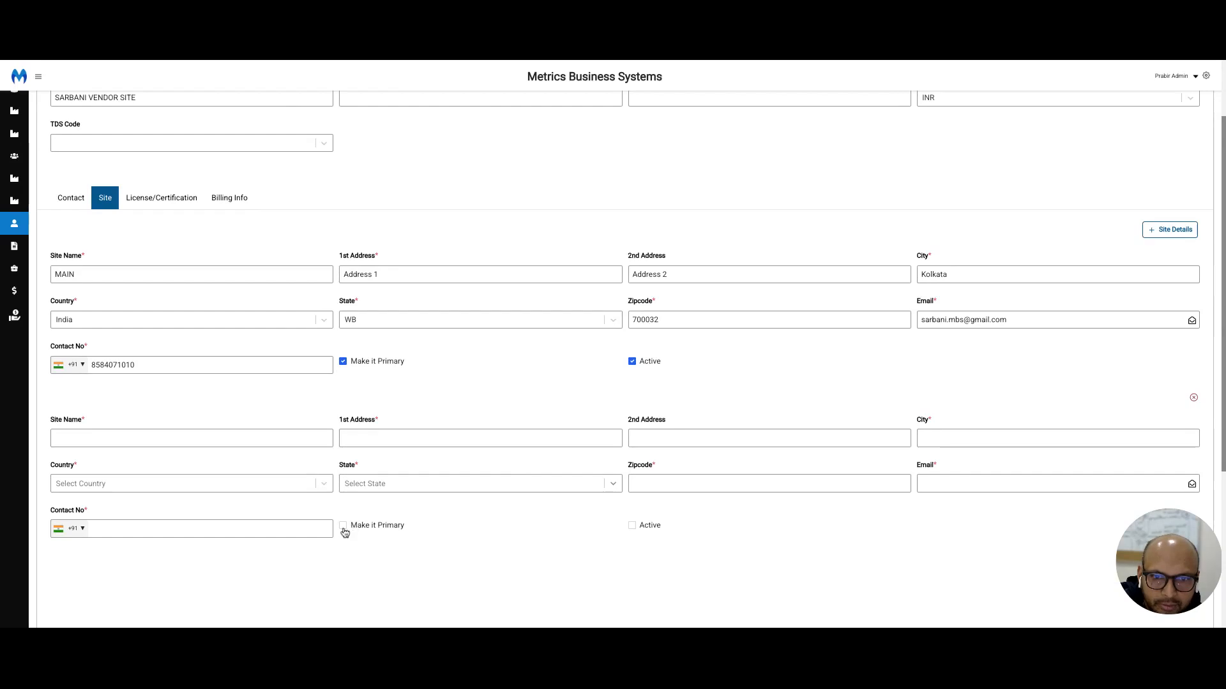
left_click(344, 363)
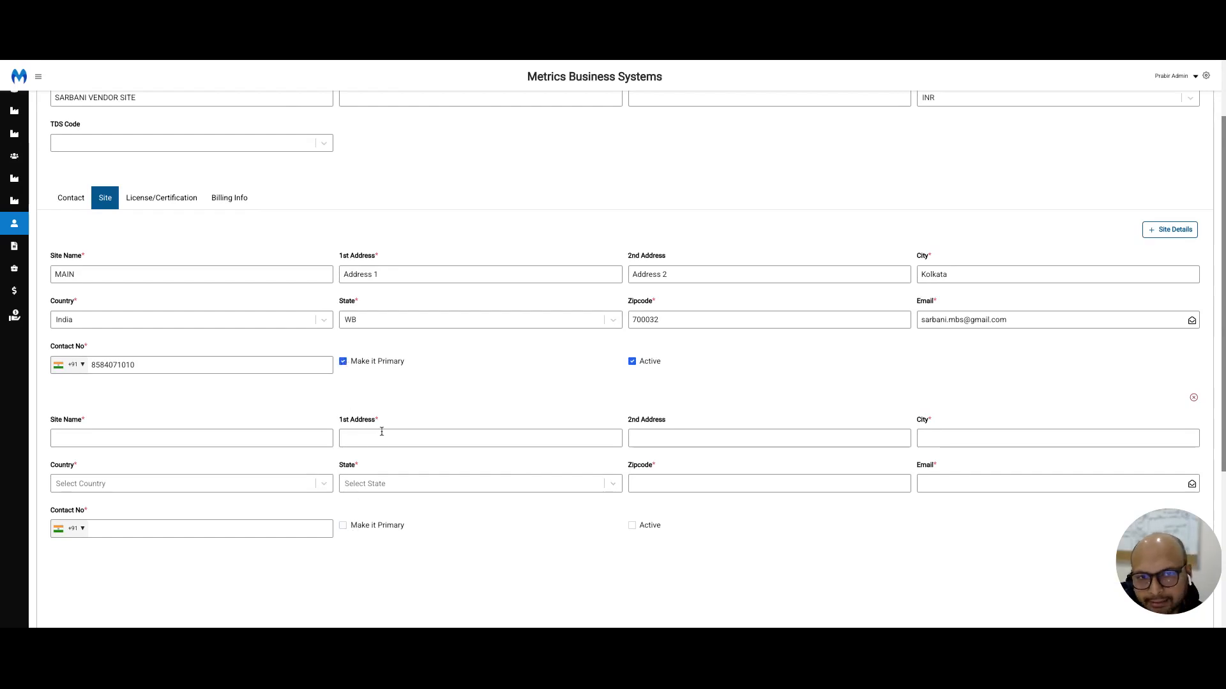
left_click(632, 364)
left_click(632, 364)
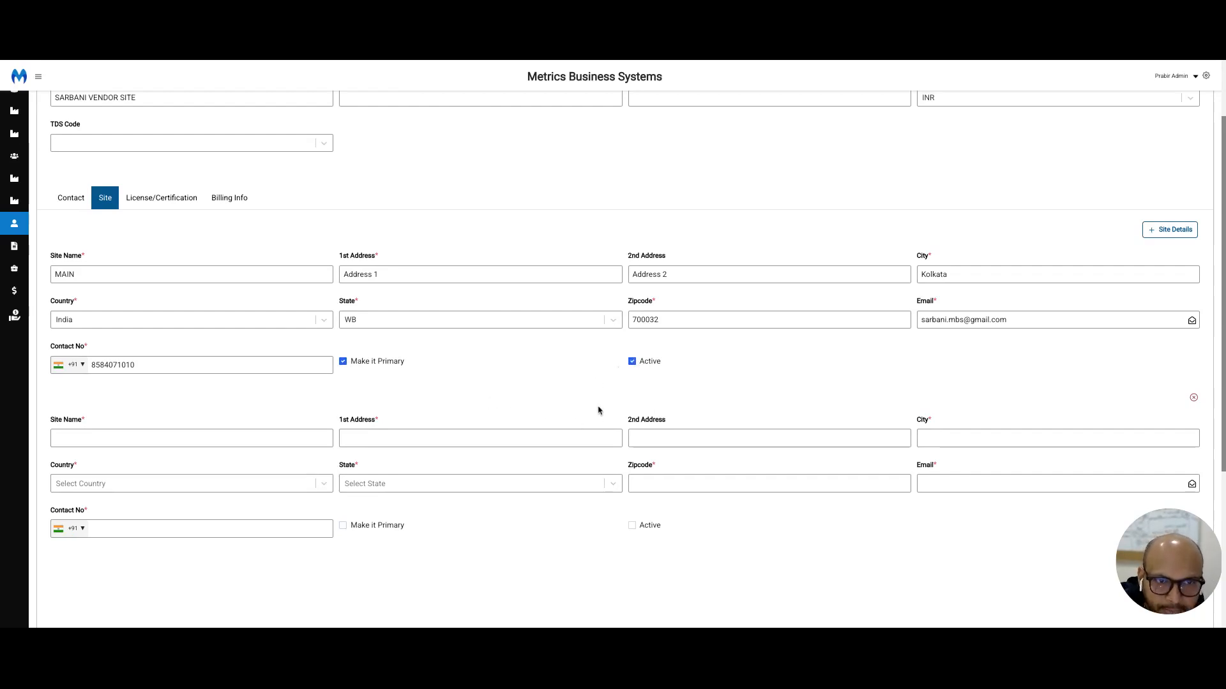
scroll(574, 403, "up", 3)
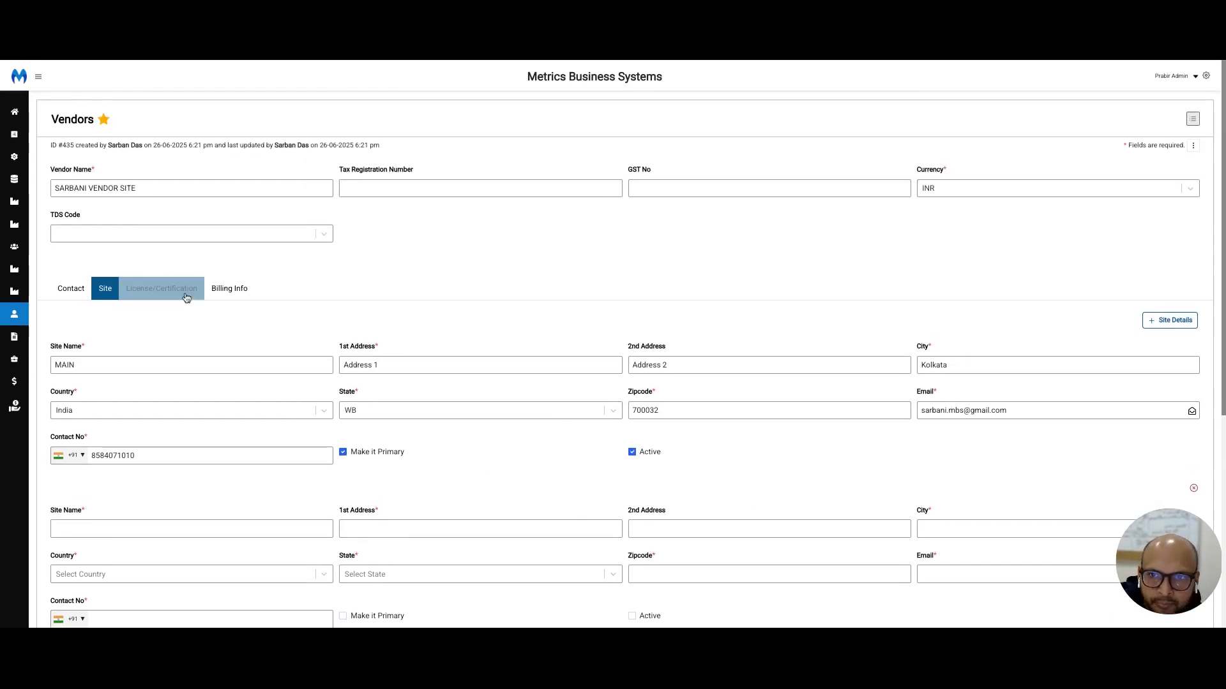
Step: Add two blank license/certification entries to the vendor and enable Print on PO
left_click(188, 296)
left_click(1164, 320)
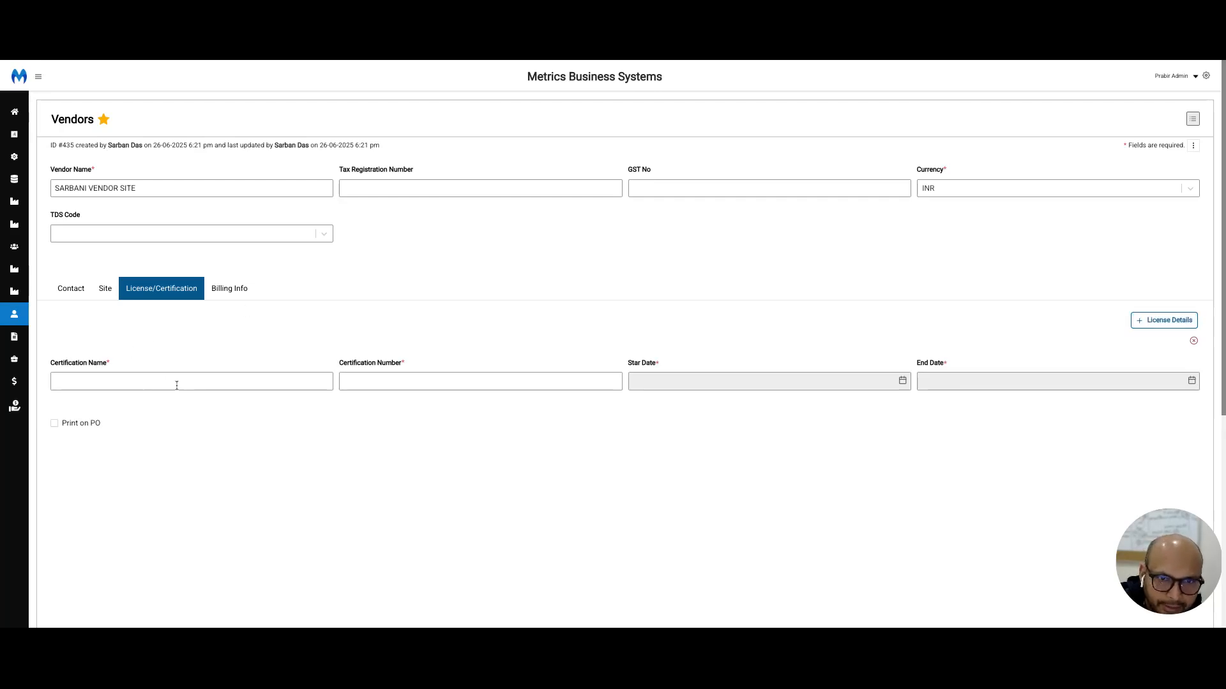
left_click(1174, 324)
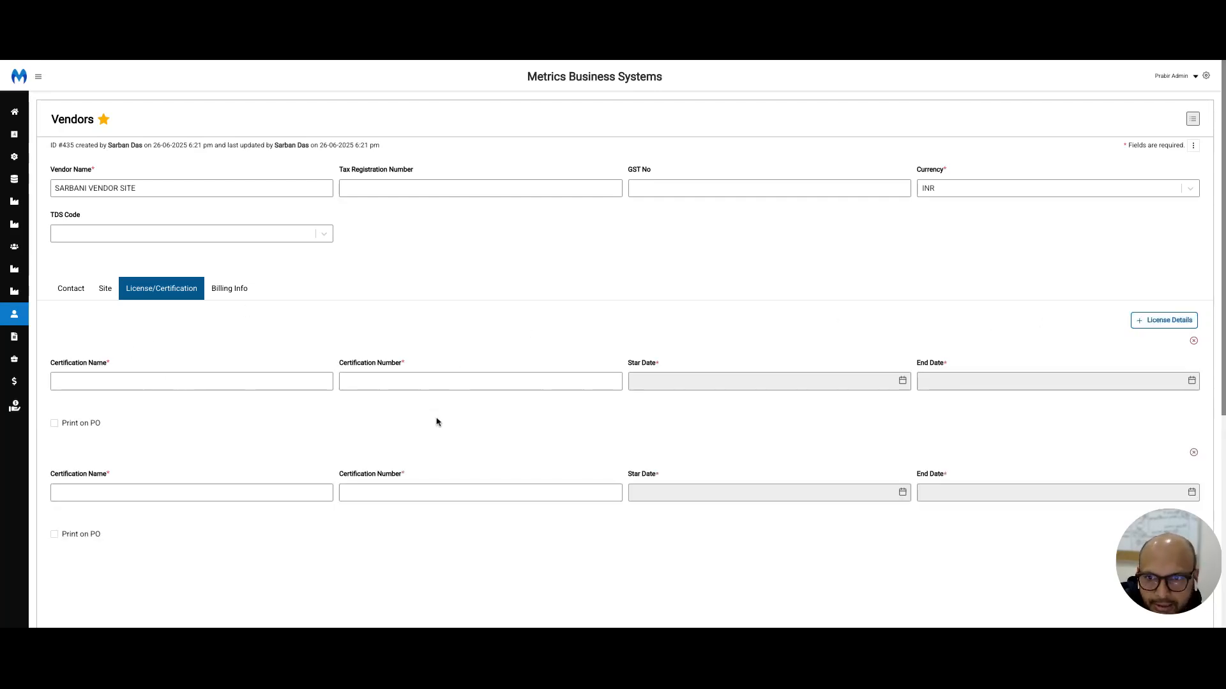
left_click(54, 423)
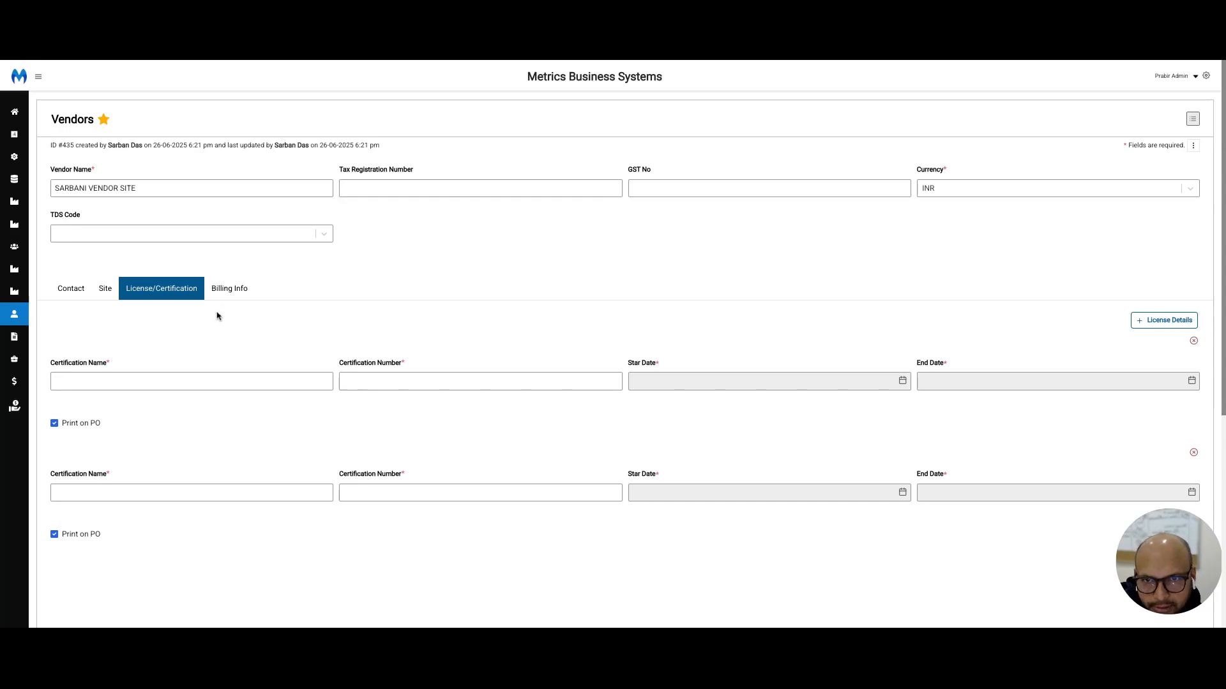
Step: View the vendor's billing information, recheck its license, site and contact details, and leave the record without saving
left_click(229, 293)
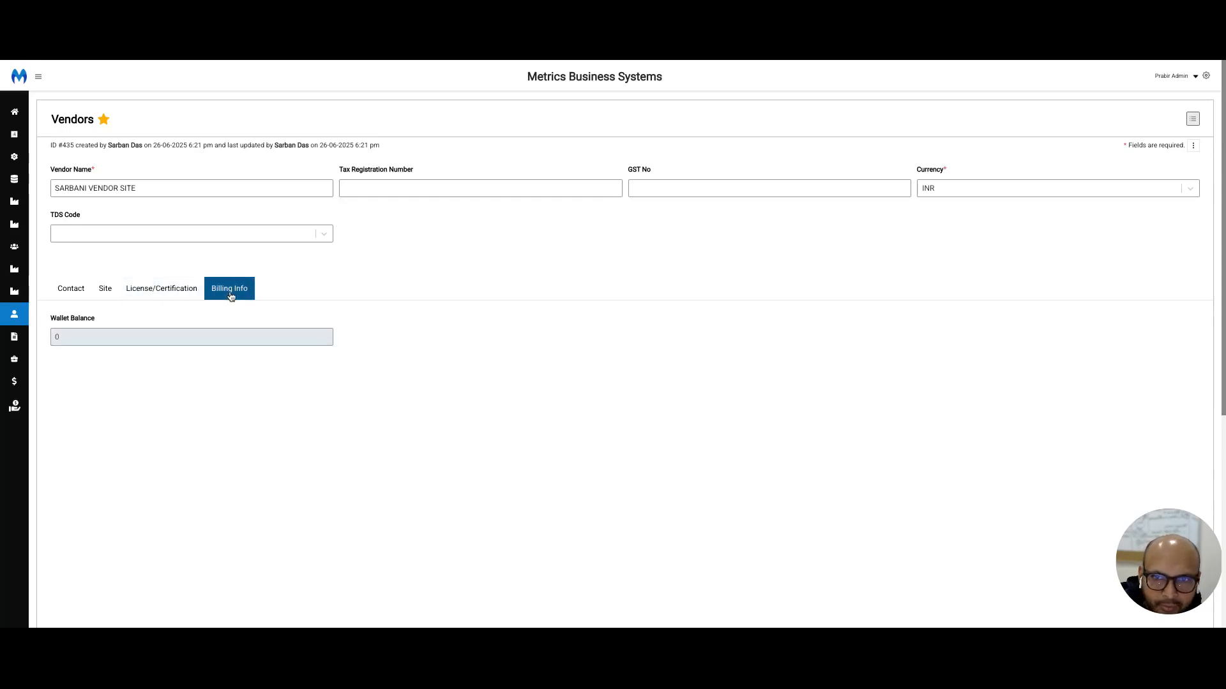
left_click(154, 293)
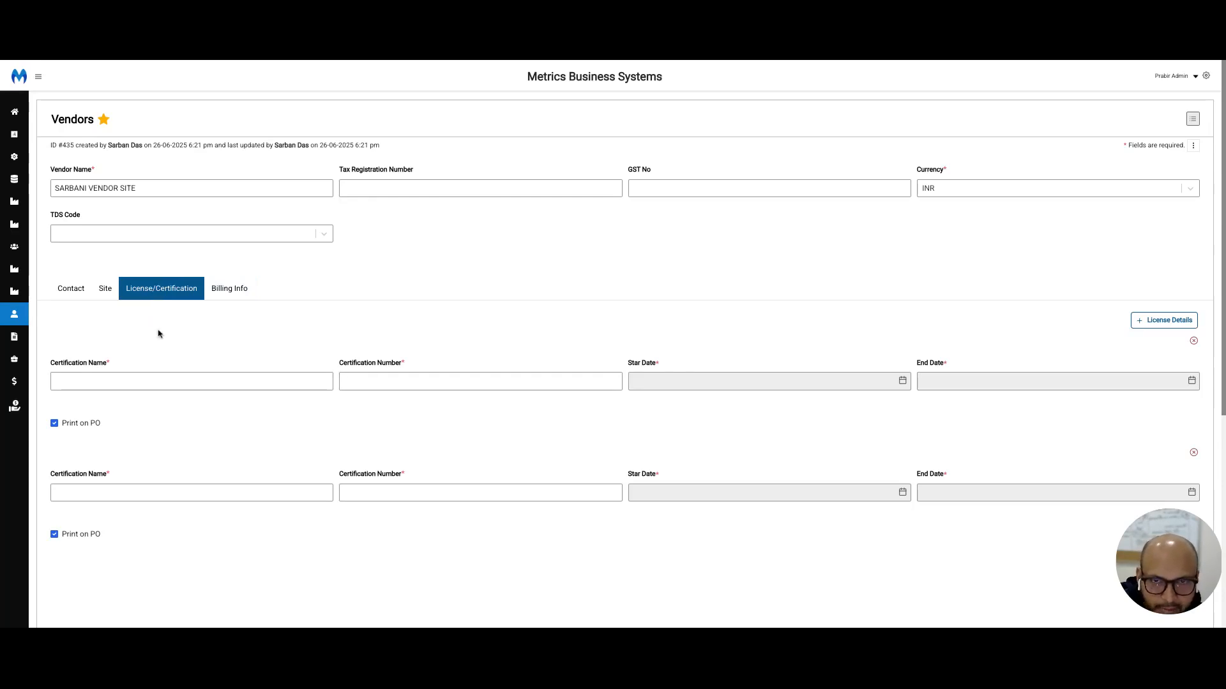
left_click(71, 289)
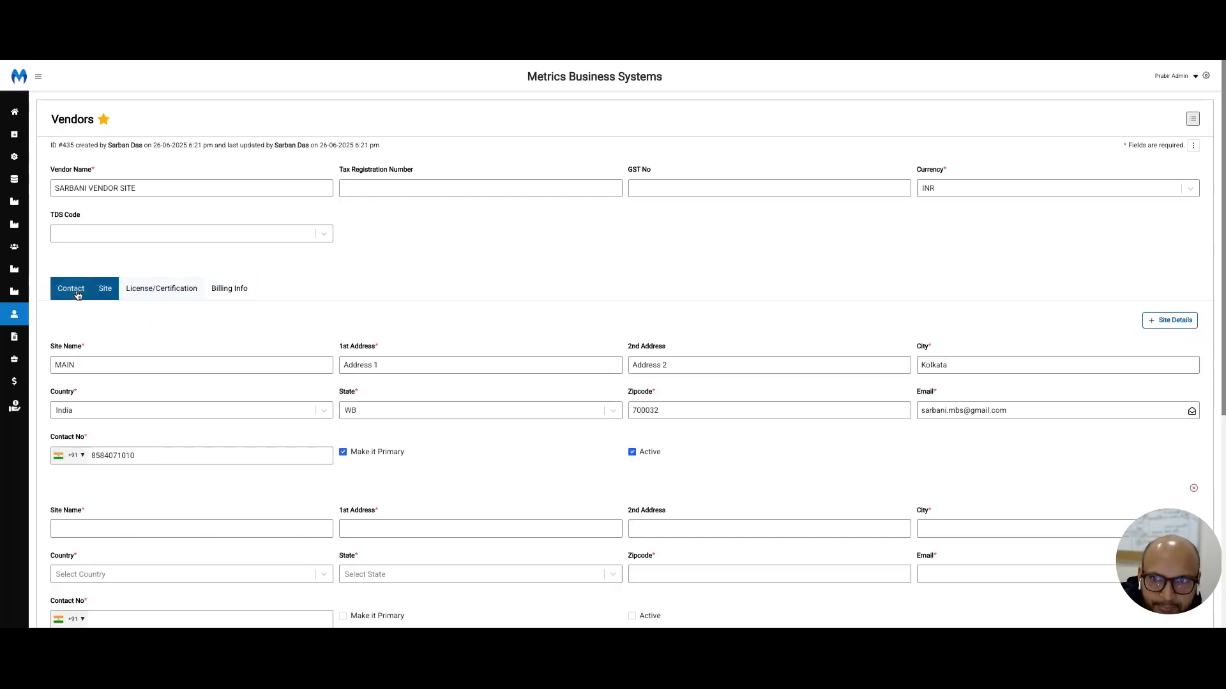
scroll(823, 321, "down", 2)
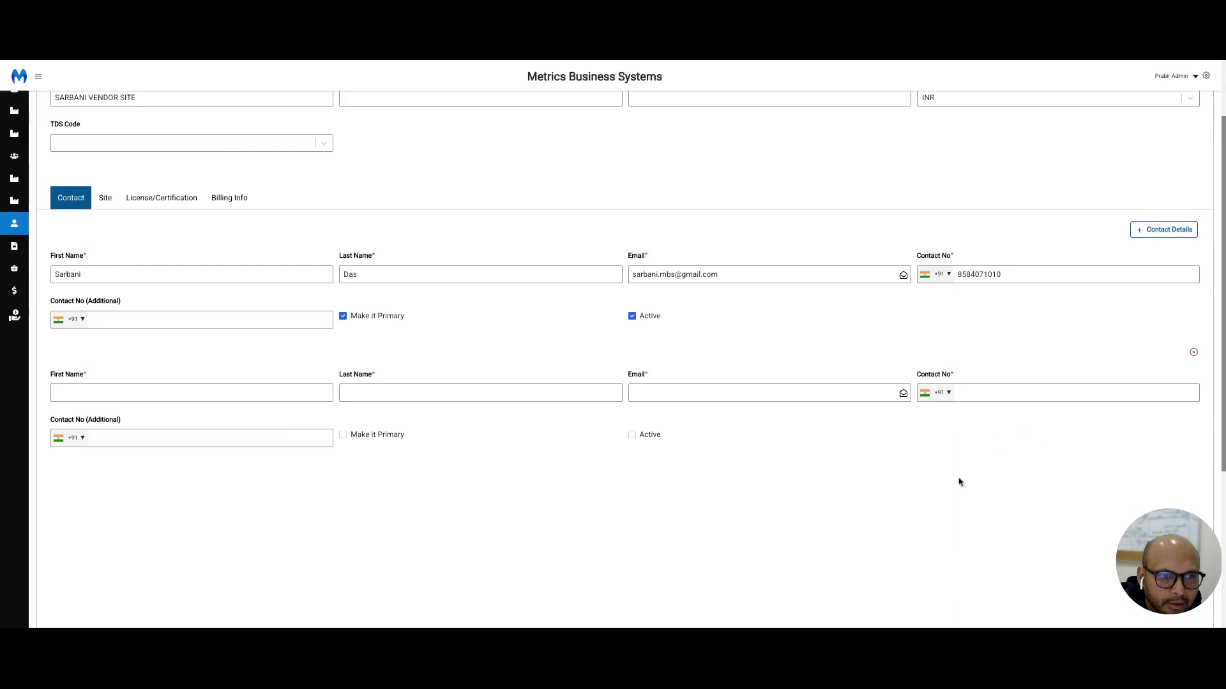
scroll(958, 481, "down", 5)
left_click(1182, 441)
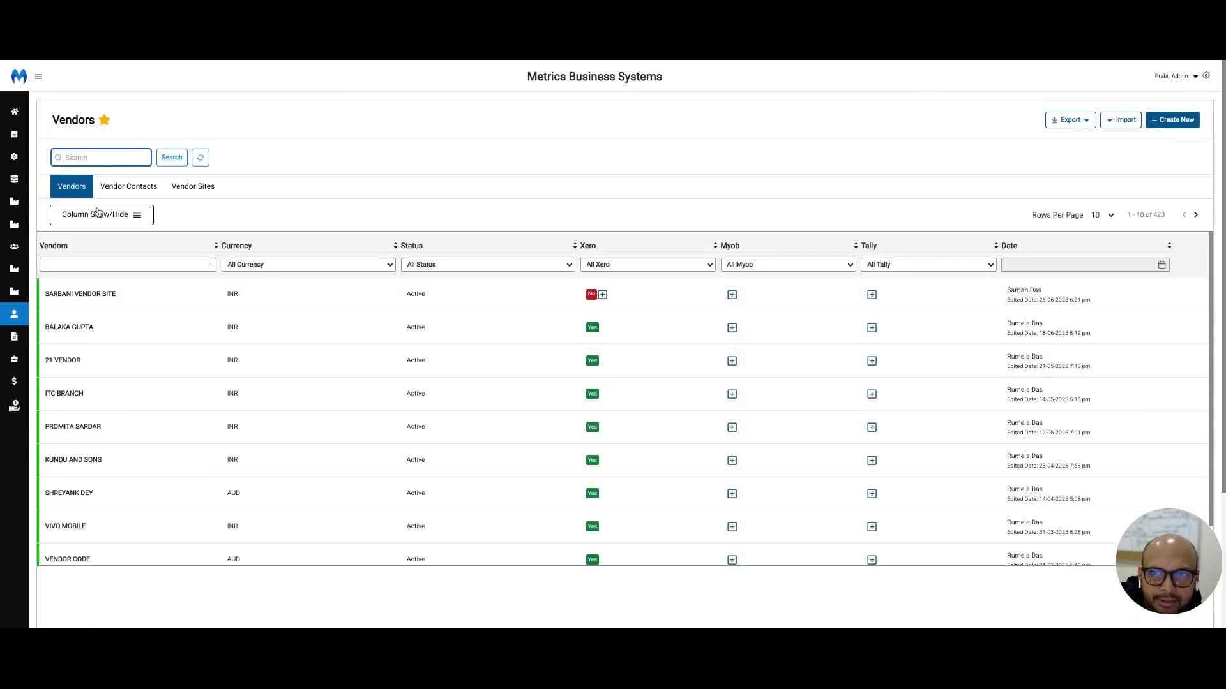
Step: View the column visibility options of the Vendors list and go to the second page of vendors
left_click(138, 217)
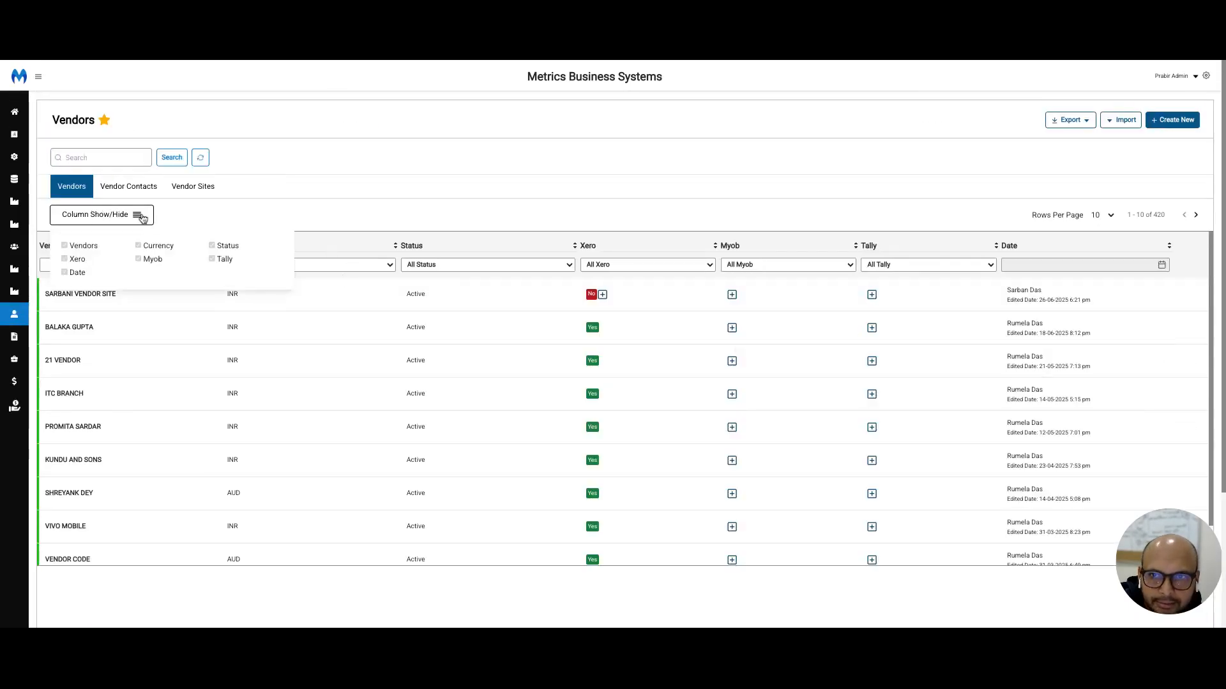
left_click(140, 220)
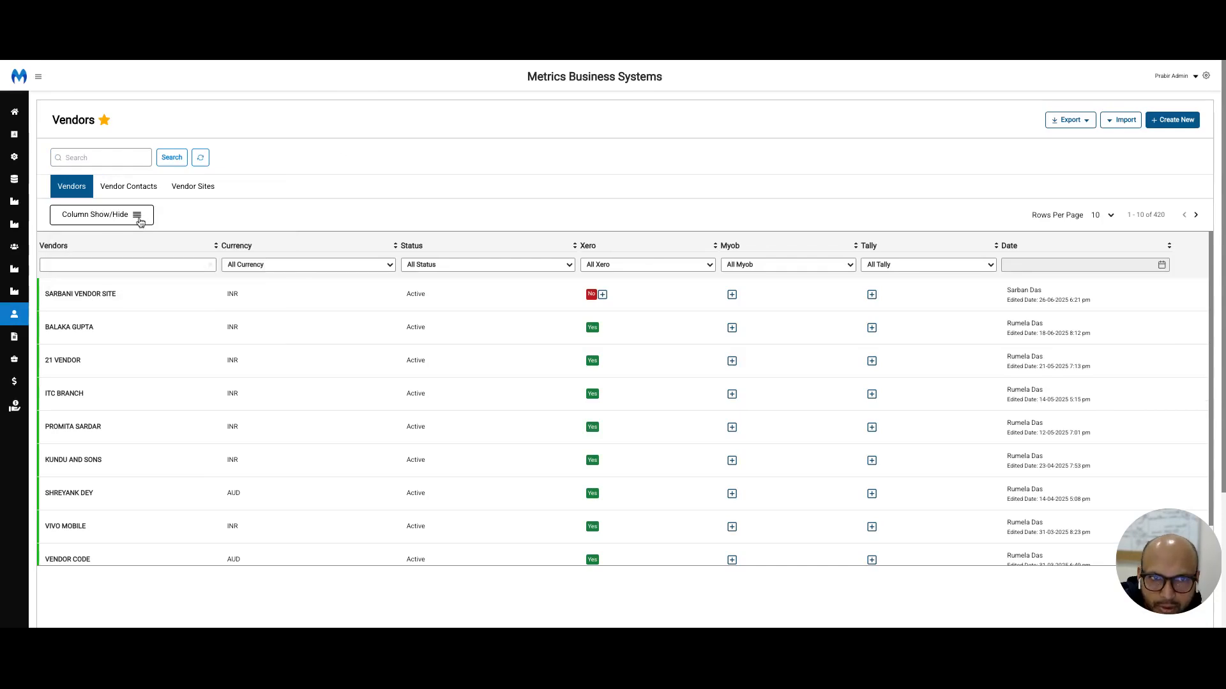
left_click(1198, 215)
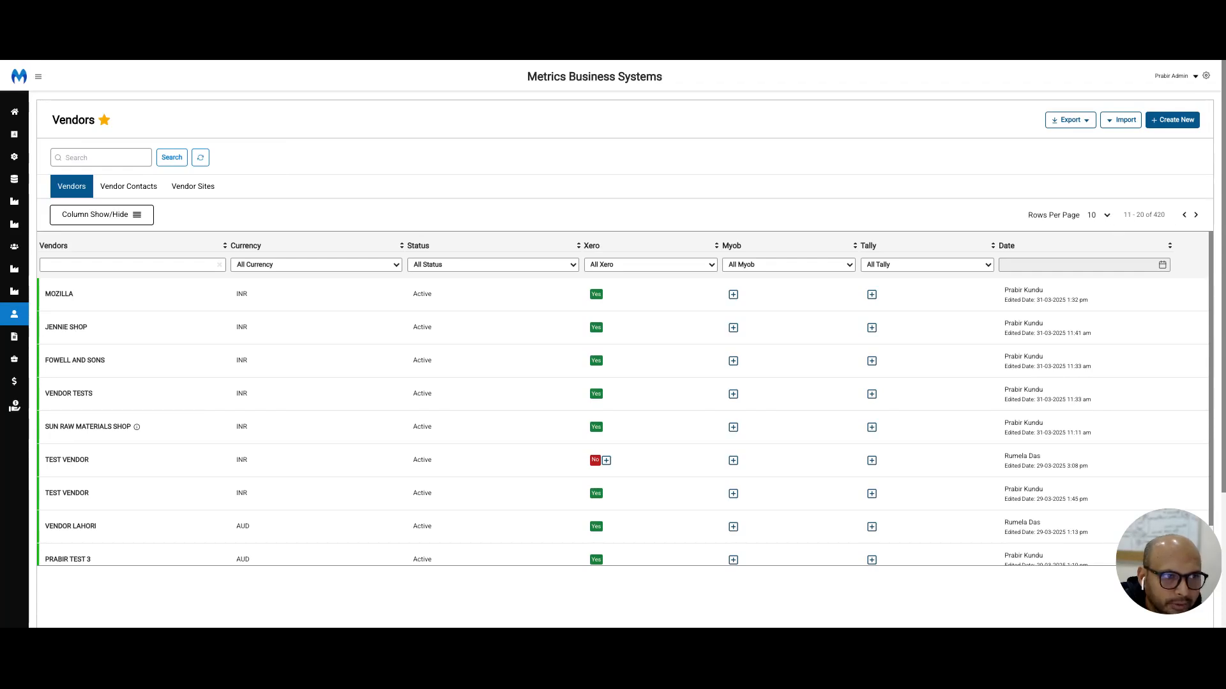
Step: Set the Vendors list to 80 rows per page and look through the listed vendors
left_click(1090, 225)
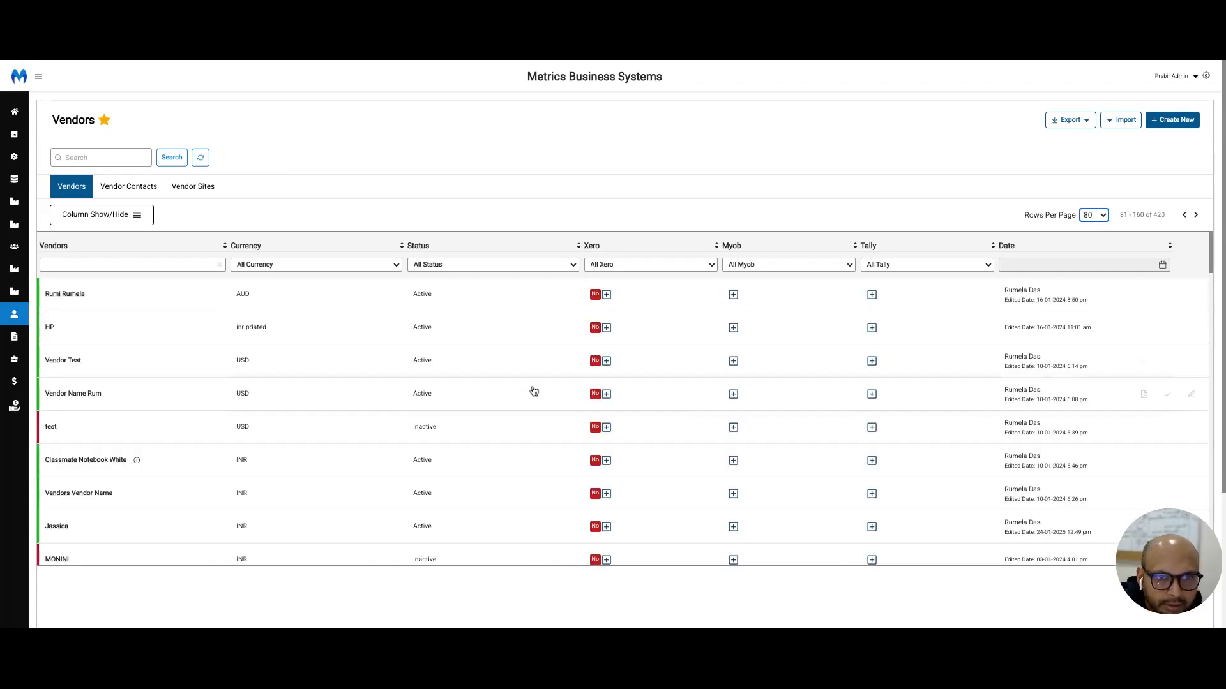
scroll(530, 393, "down", 10)
scroll(528, 399, "up", 10)
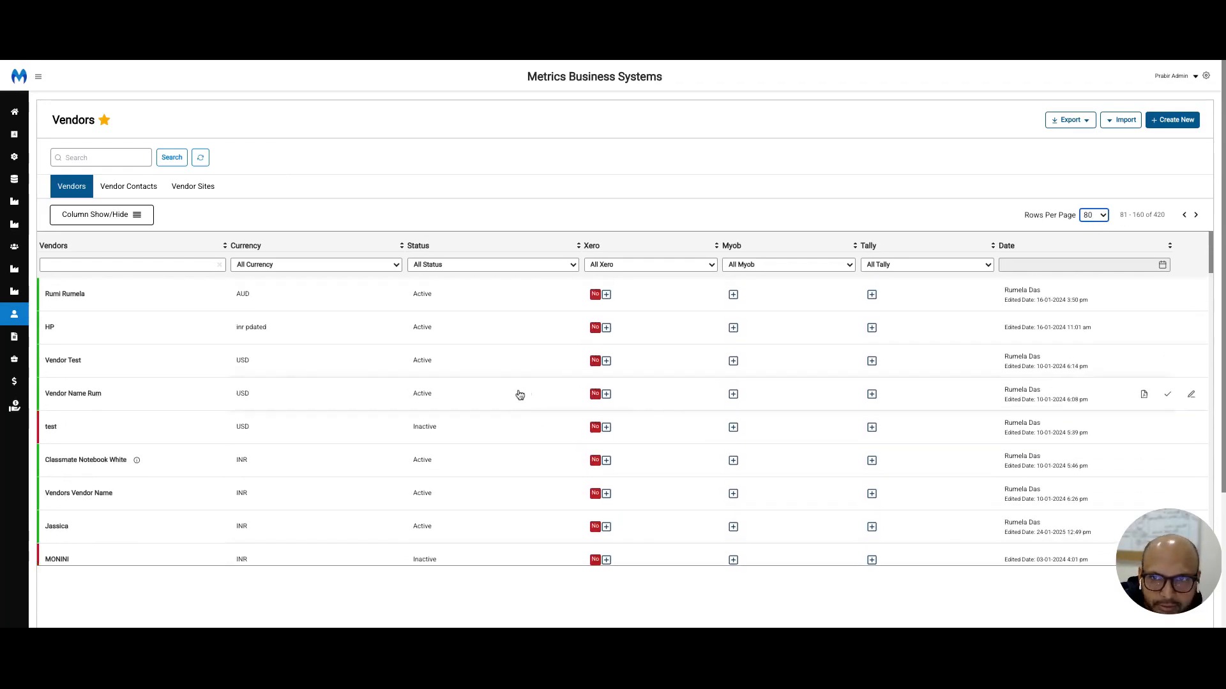
Step: Search the Vendors list for "UMI" and view the list's export options
left_click(110, 157)
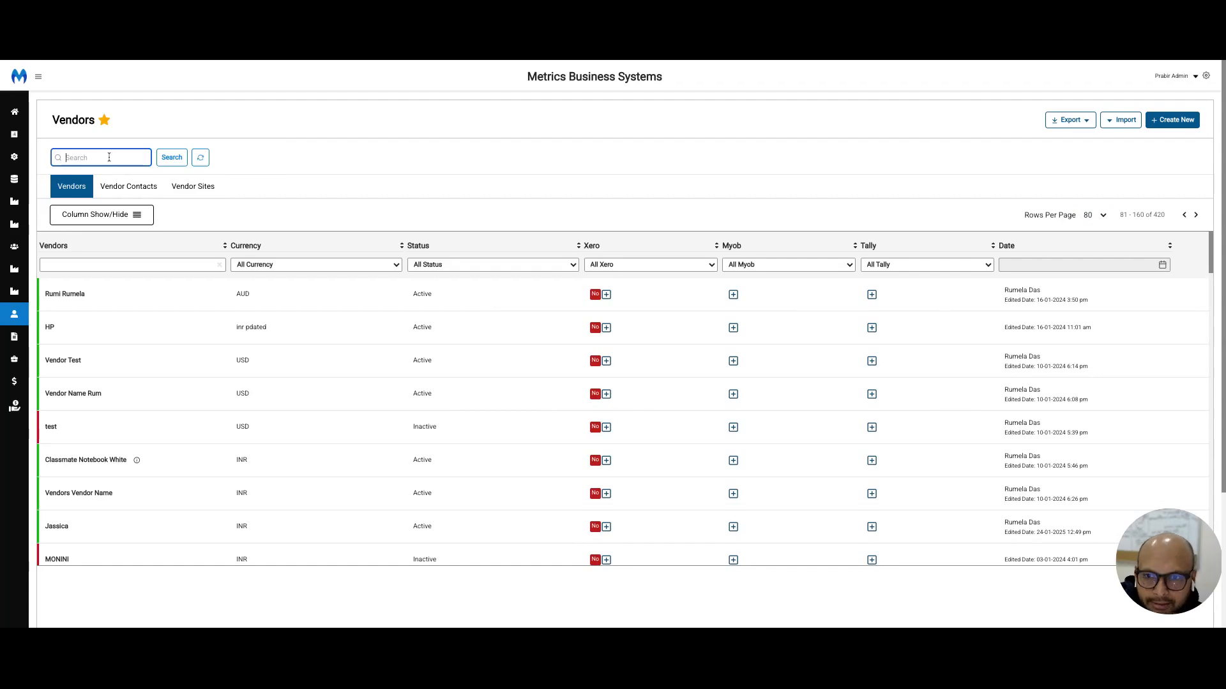
left_click(177, 163)
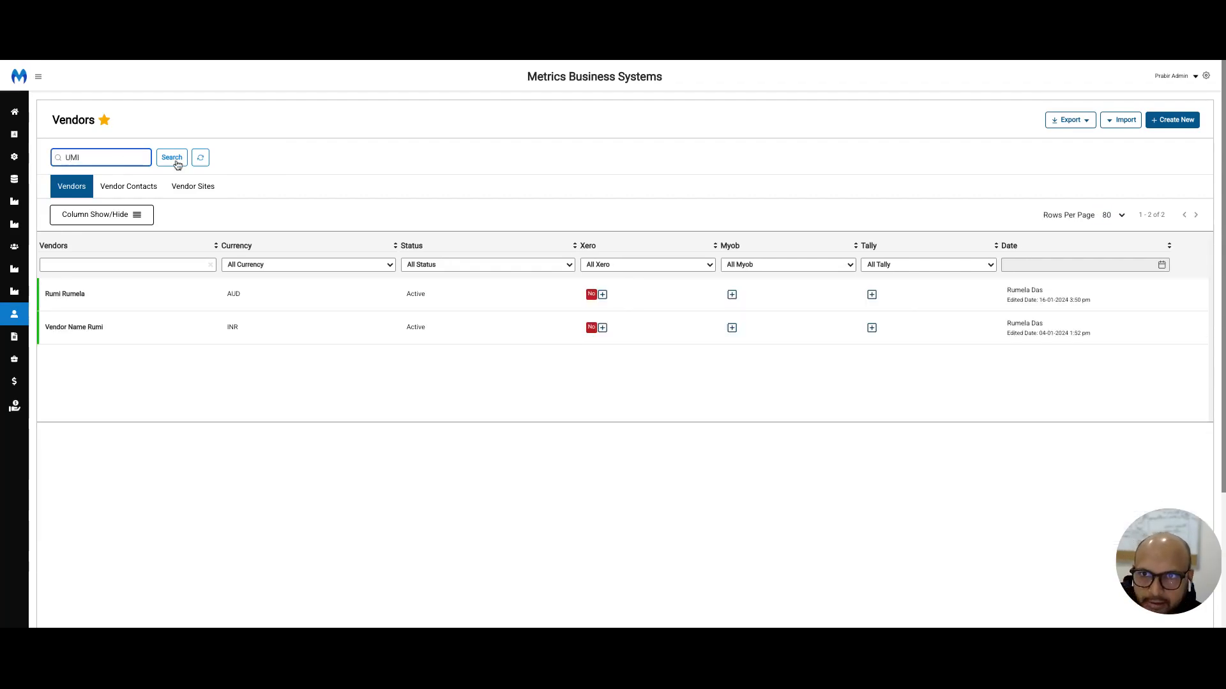
left_click(1079, 126)
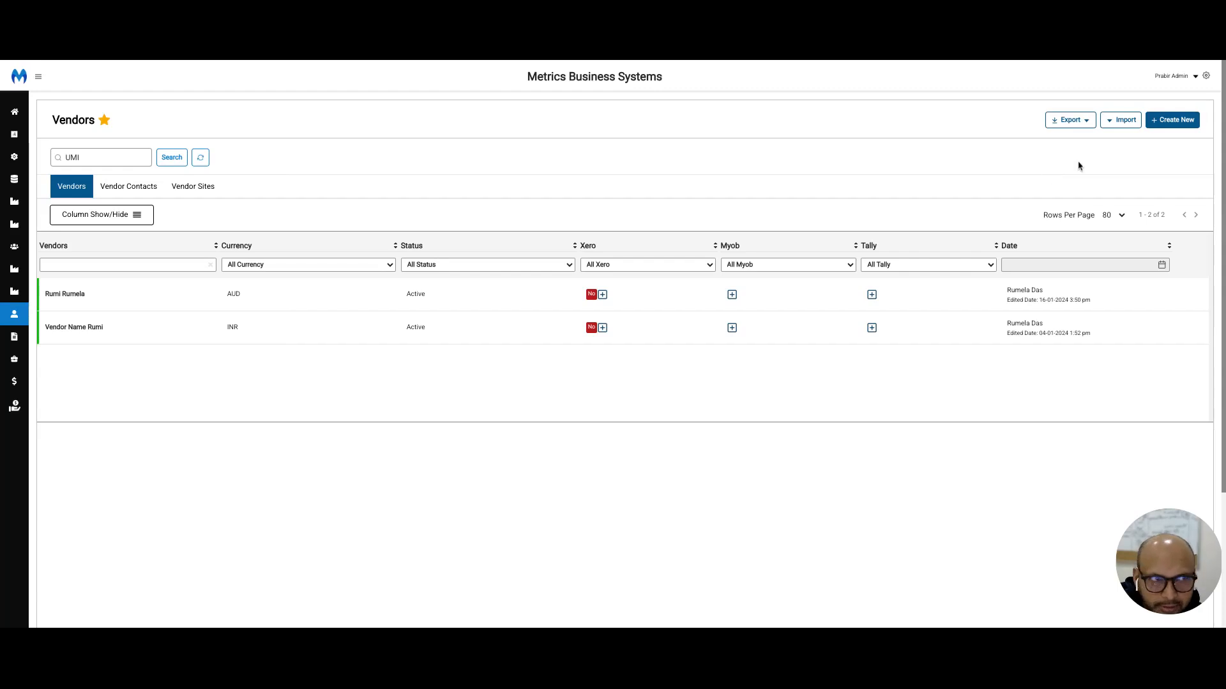
Step: Open a blank new vendor form, review its fields, and return to the Vendors list without saving
left_click(1159, 125)
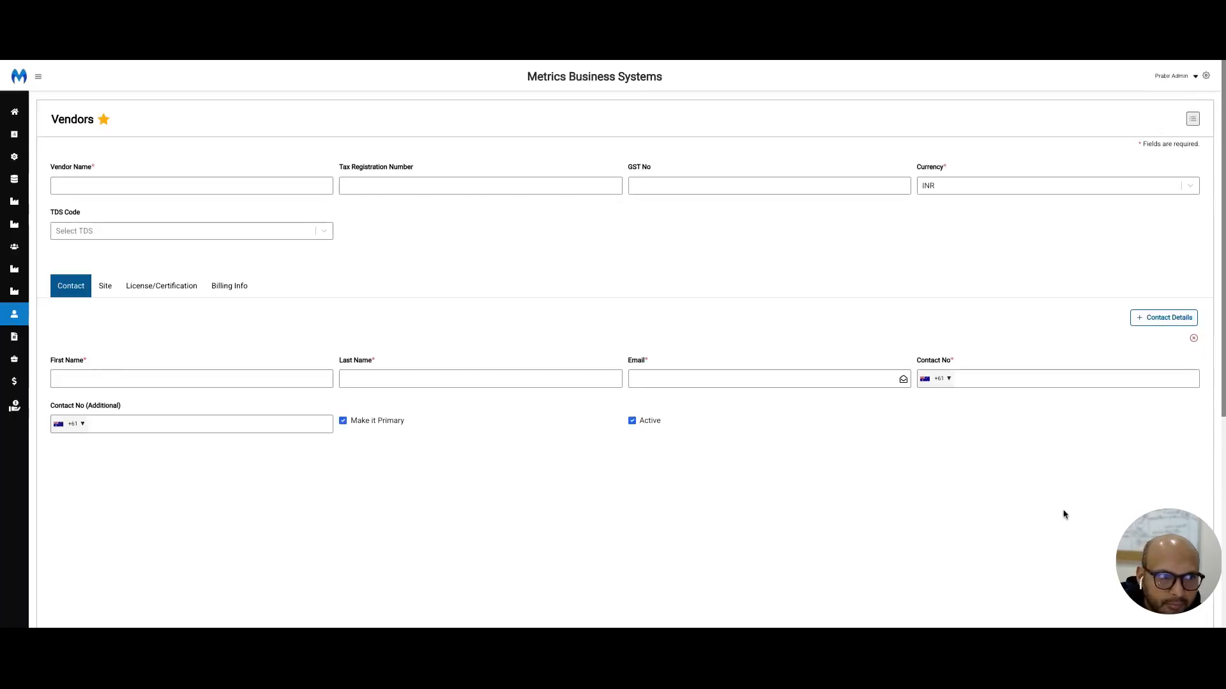
scroll(1079, 498, "down", 5)
left_click(1181, 445)
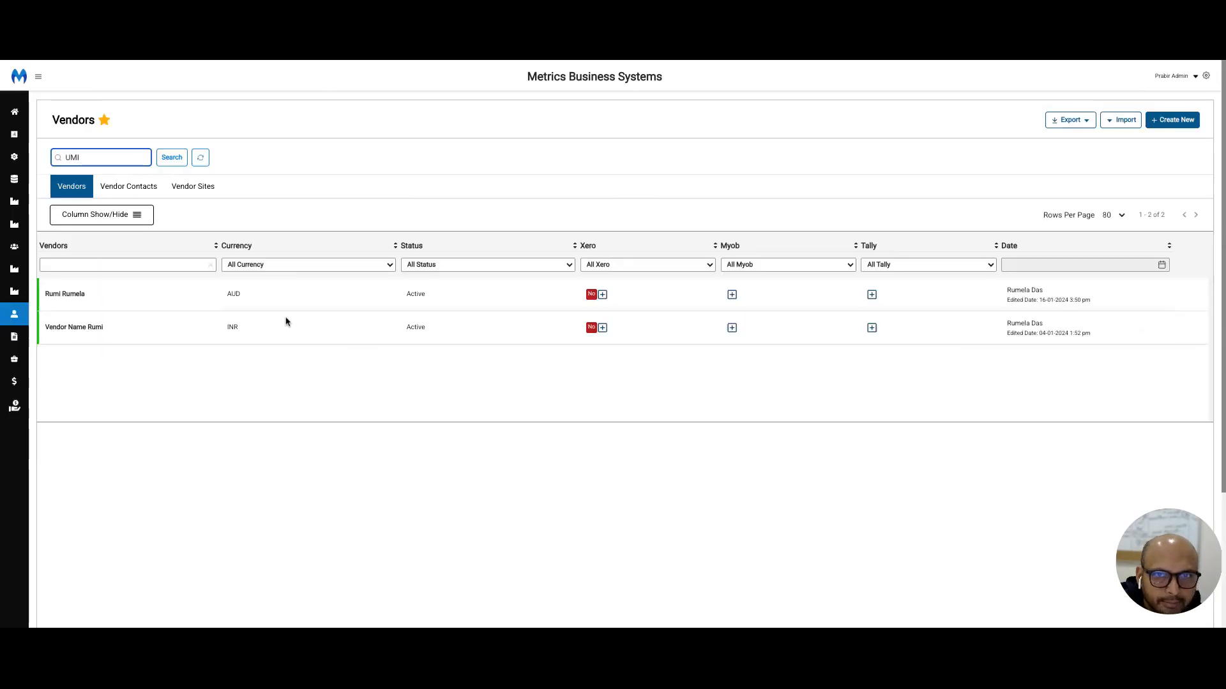